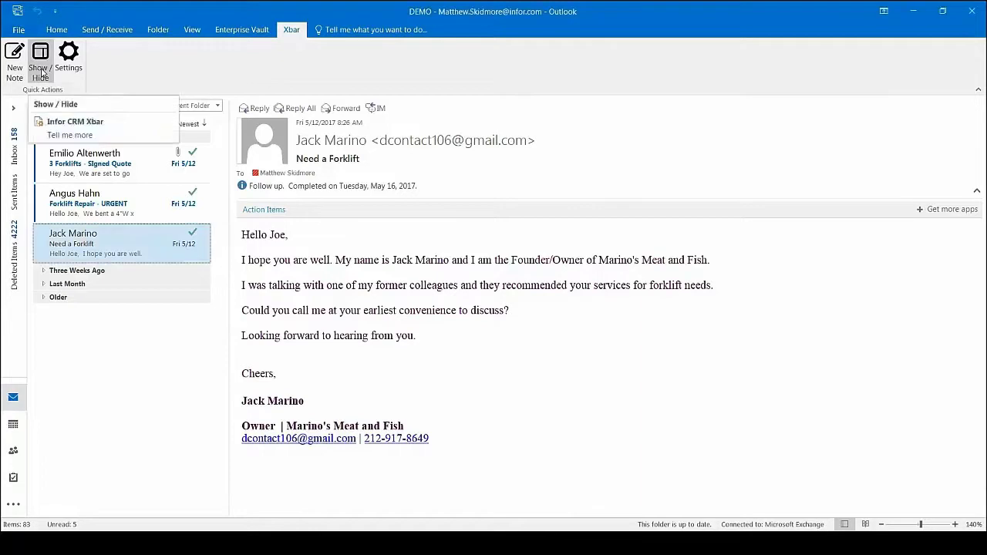
Step: Show the Xbar and create a lead from the sender's signature in the "Need a Forklift" email, with address description Mailing
{"action": "left_click", "coordinate": [43, 72]}
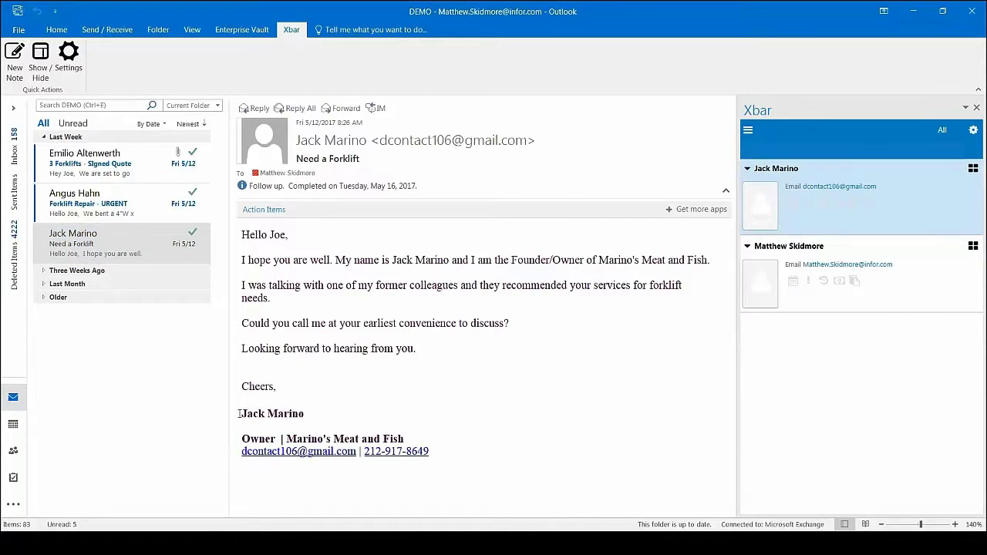
{"action": "mouse_move", "coordinate": [239, 414]}
{"action": "left_mouse_down"}
{"action": "mouse_move", "coordinate": [355, 453]}
{"action": "mouse_move", "coordinate": [434, 455]}
{"action": "left_mouse_up"}
{"action": "left_click", "coordinate": [844, 189]}
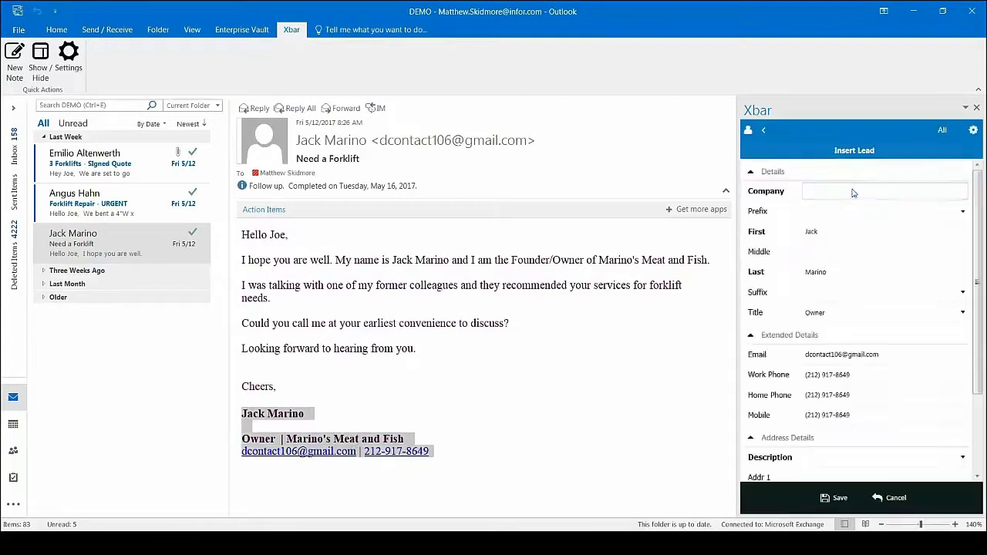
{"action": "left_click_drag", "start_coordinate": [980, 265], "coordinate": [981, 348]}
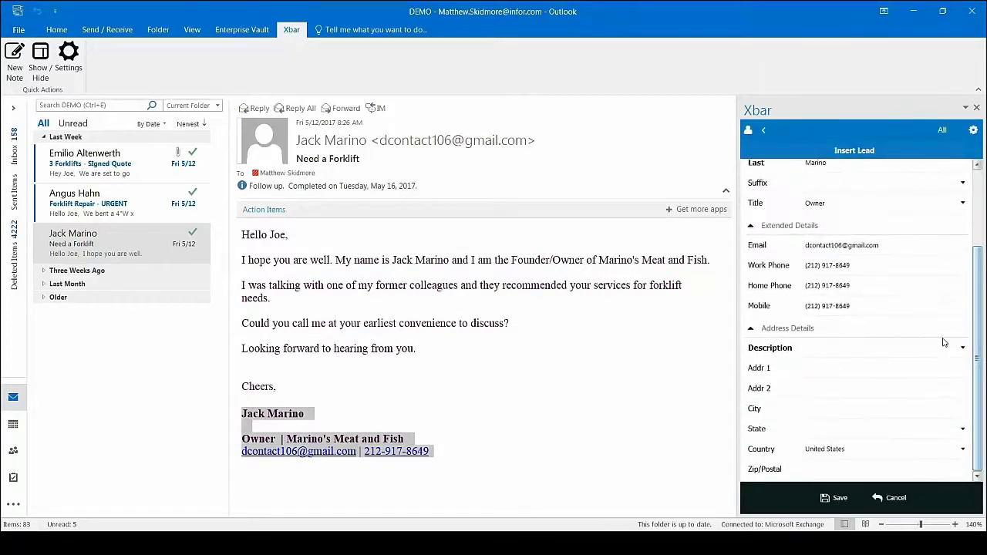
{"action": "left_click", "coordinate": [963, 347]}
{"action": "left_click", "coordinate": [848, 368]}
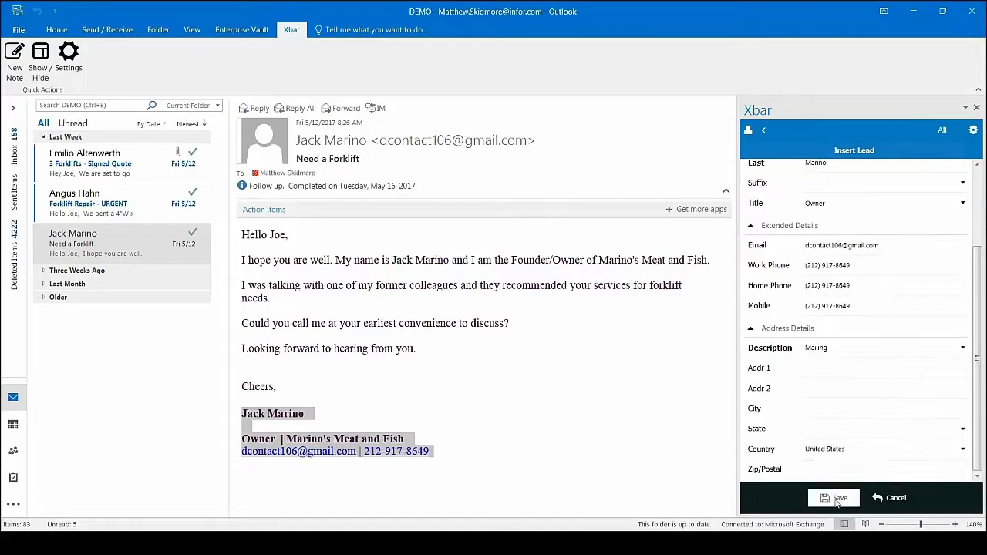
{"action": "left_click", "coordinate": [834, 497]}
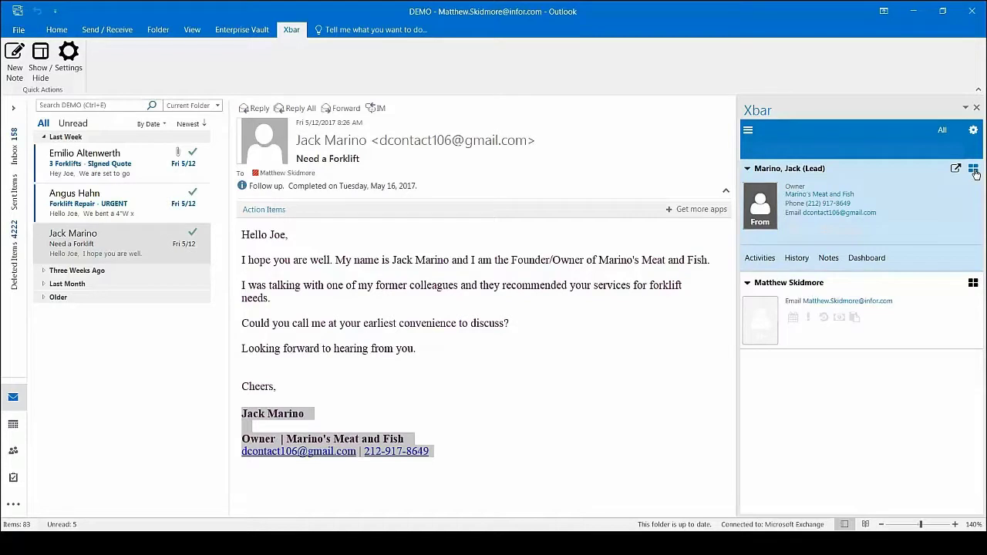
Step: Record a phone call for the new lead regarding "Follow up - next step" with the note "call went well follow up meeting next week"
{"action": "left_click", "coordinate": [974, 171]}
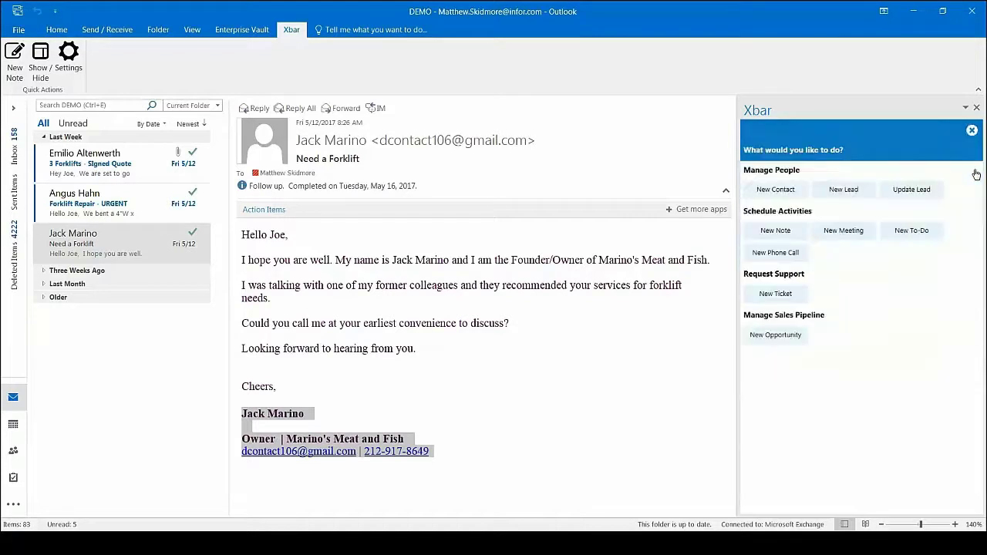
{"action": "left_click", "coordinate": [779, 255]}
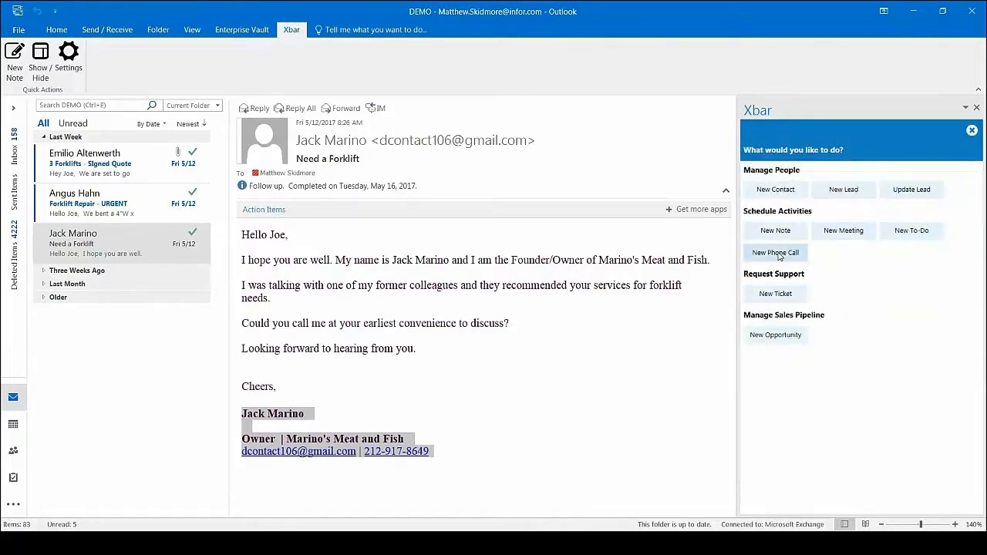
{"action": "left_click", "coordinate": [898, 208]}
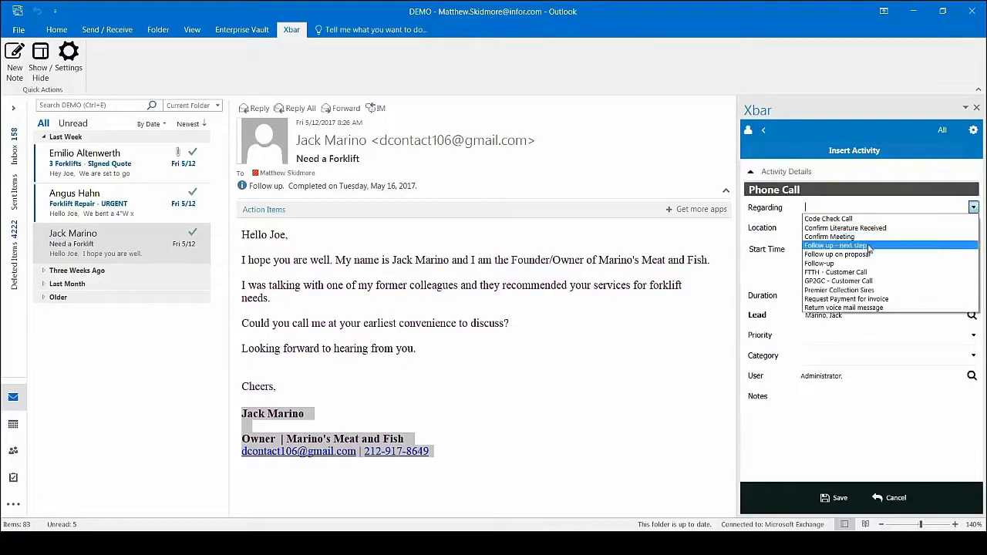
{"action": "left_click", "coordinate": [901, 245]}
{"action": "left_click", "coordinate": [781, 430]}
{"action": "type", "text": "call"}
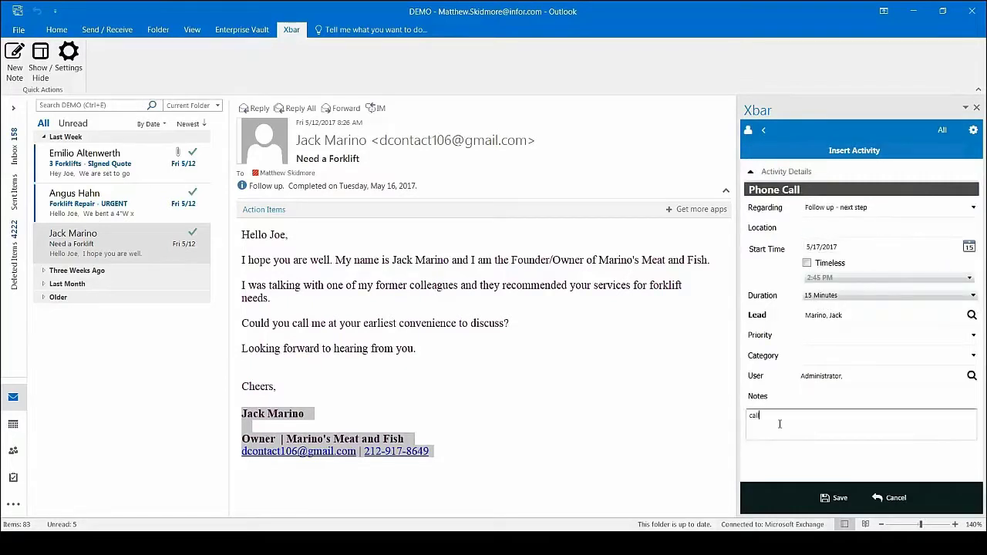
{"action": "type", "text": " went well follow up meeting next week"}
{"action": "left_click", "coordinate": [823, 498]}
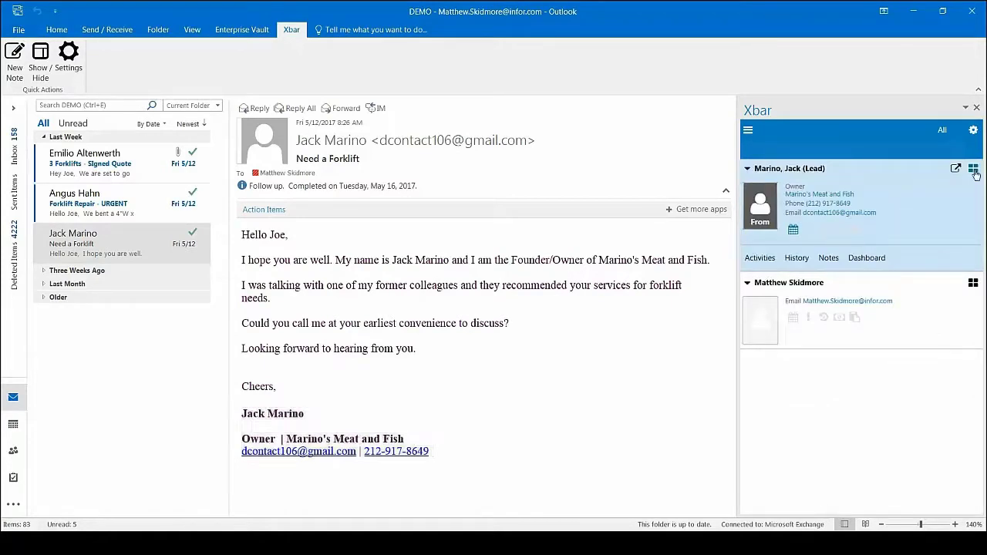
Step: Schedule a meeting with the new lead regarding "Review proposal", choose its start date and save it
{"action": "left_click", "coordinate": [974, 170]}
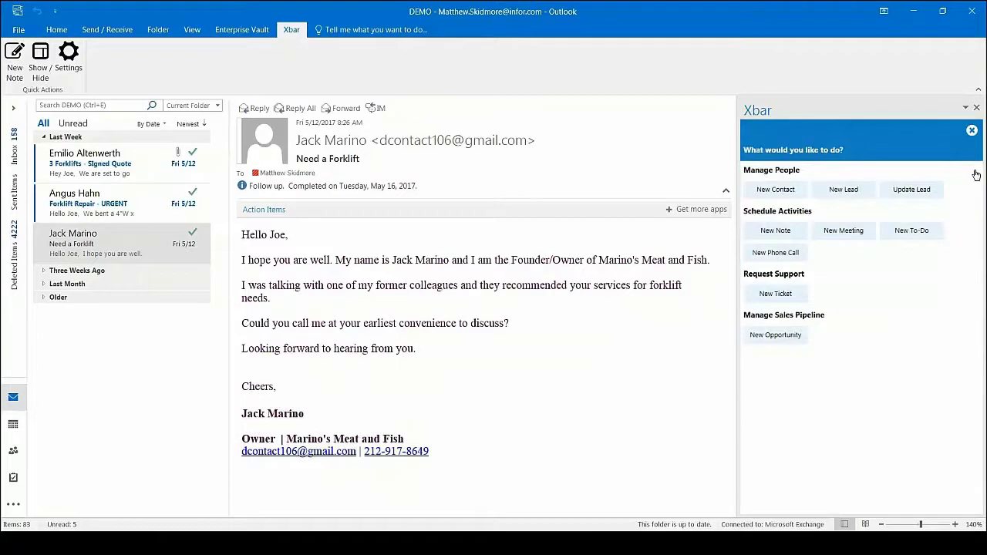
{"action": "left_click", "coordinate": [860, 236]}
{"action": "left_click", "coordinate": [886, 207]}
{"action": "left_click", "coordinate": [863, 285]}
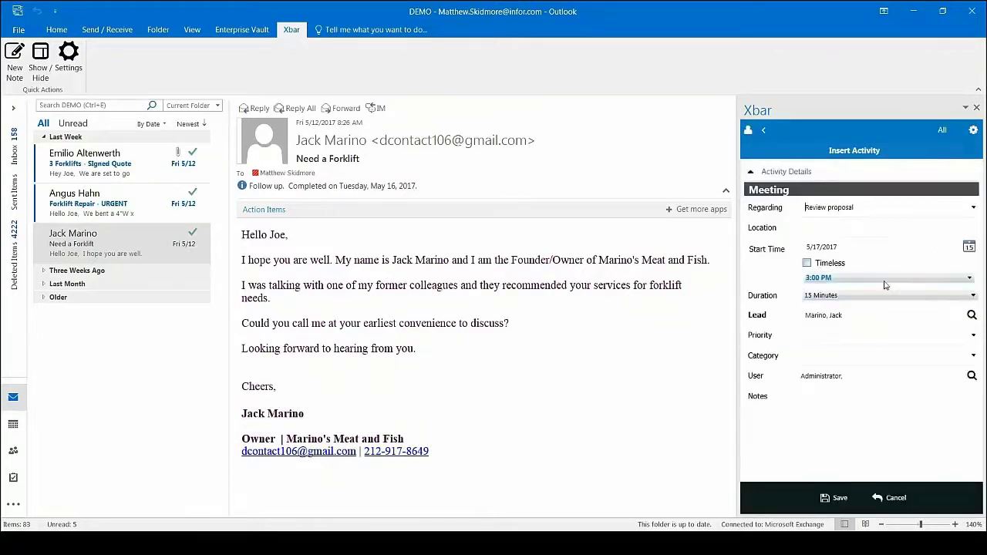
{"action": "left_click", "coordinate": [969, 247]}
{"action": "left_click", "coordinate": [861, 325]}
{"action": "left_click", "coordinate": [835, 497]}
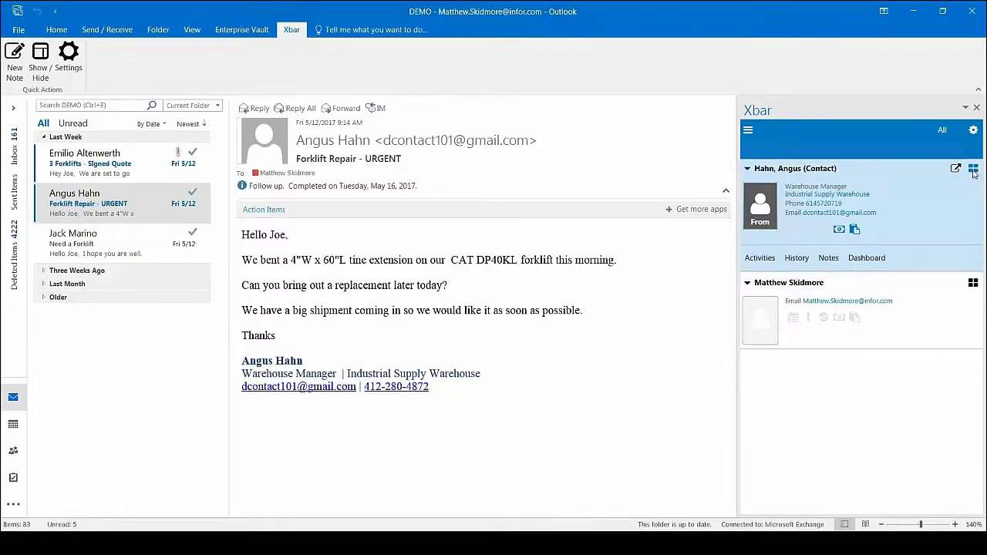
Step: Create a "Replacement Part" ticket for the forklift repair contact with area Part Request, category Replacement Part and issue Wear and Tear
{"action": "left_click", "coordinate": [974, 170]}
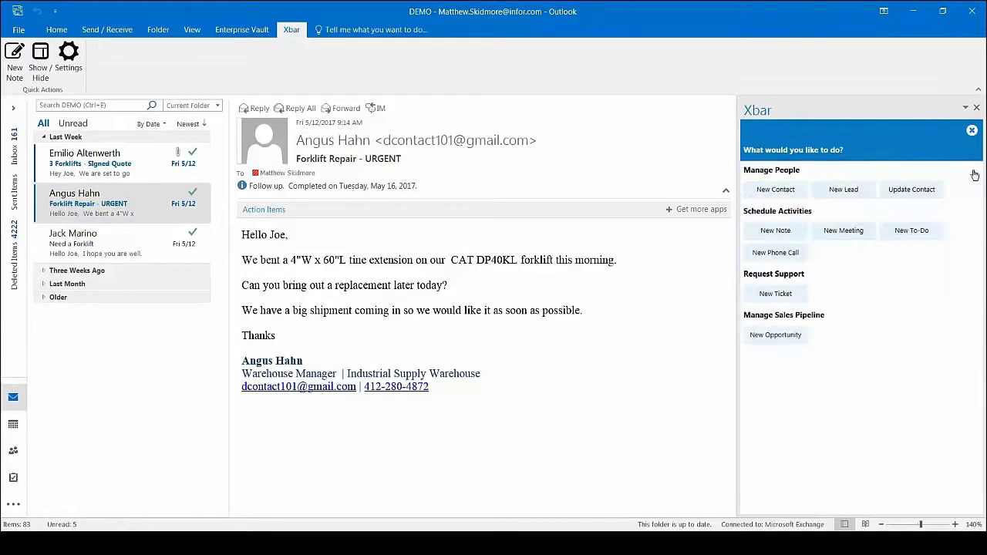
{"action": "left_click", "coordinate": [790, 295]}
{"action": "type", "text": "Replacement Part"}
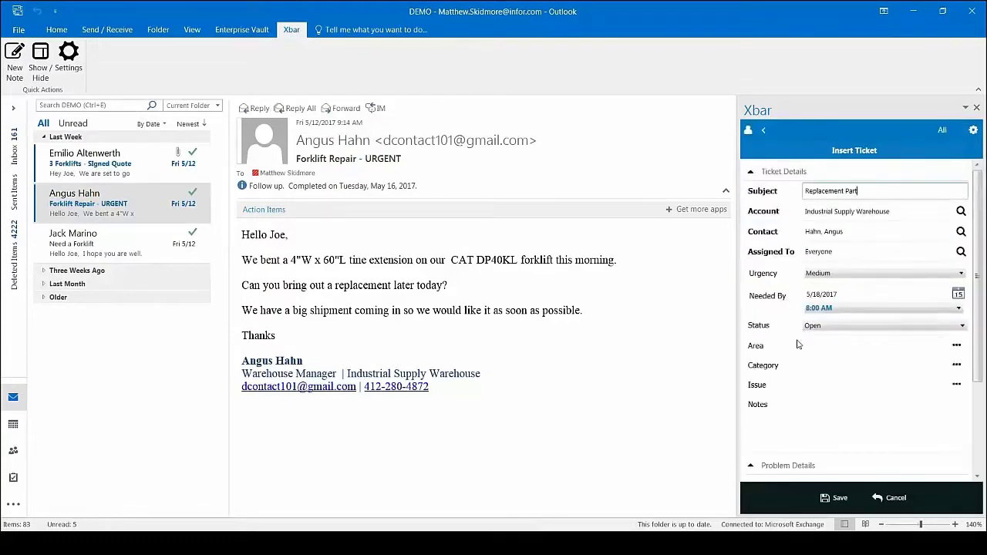
{"action": "left_click", "coordinate": [957, 346]}
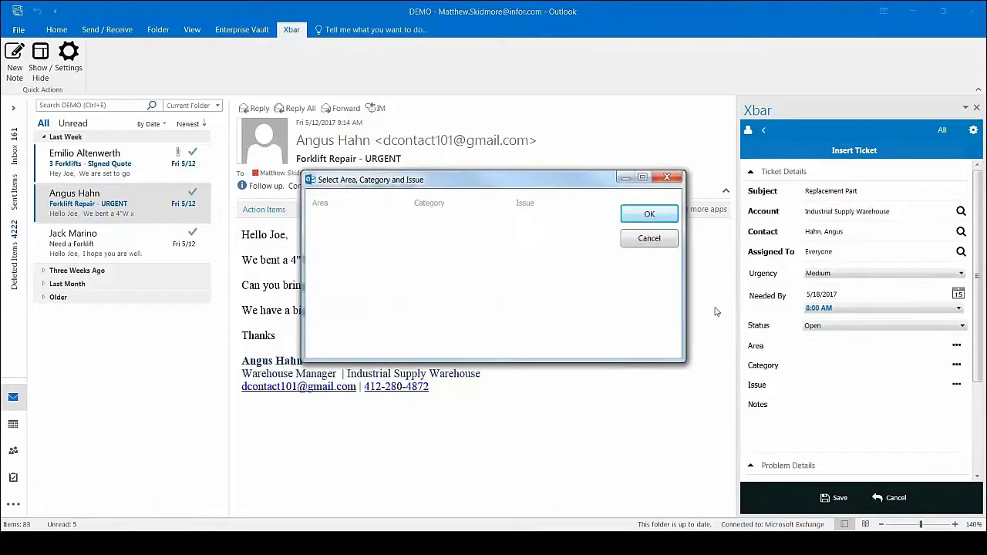
{"action": "scroll", "coordinate": [397, 266], "scroll_direction": "down", "scroll_amount": 1}
{"action": "scroll", "coordinate": [397, 266], "scroll_direction": "down", "scroll_amount": 1}
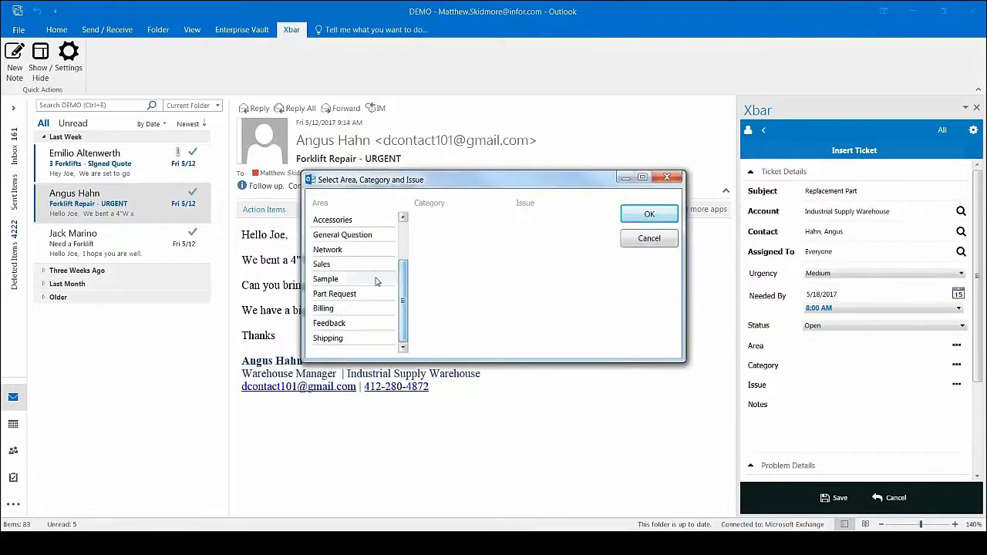
{"action": "left_click", "coordinate": [339, 294]}
{"action": "left_click", "coordinate": [436, 235]}
{"action": "left_click", "coordinate": [544, 219]}
{"action": "left_click", "coordinate": [649, 214]}
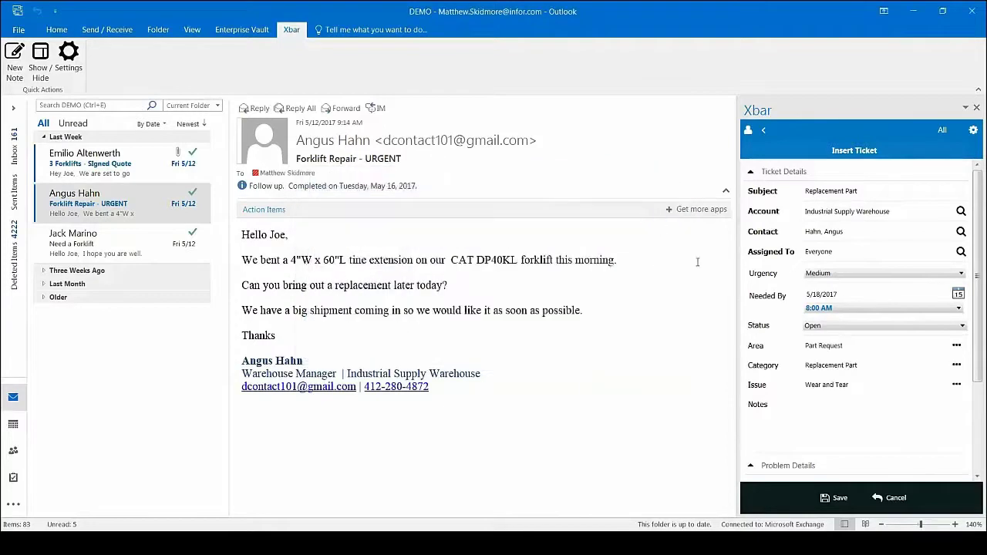
{"action": "left_click", "coordinate": [839, 500]}
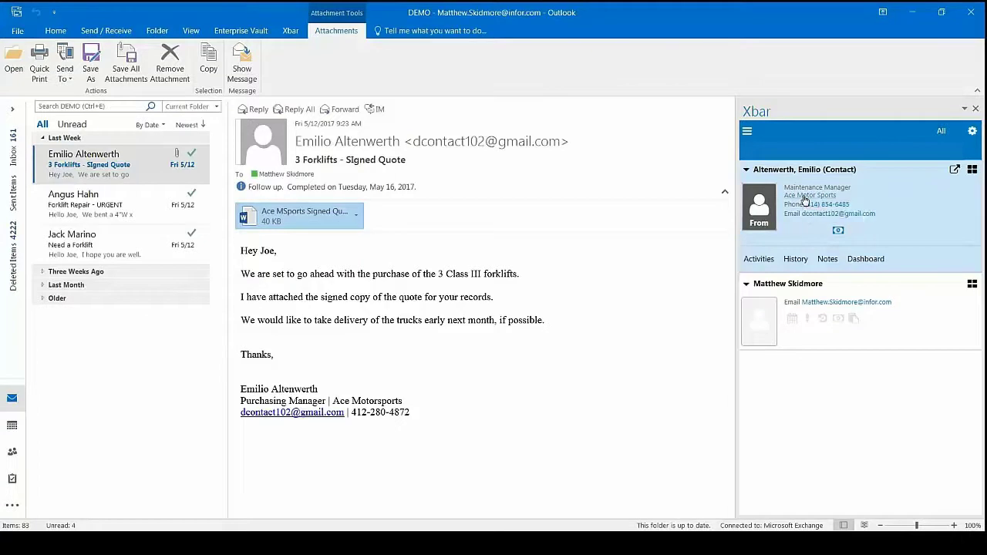
Step: In the Ace Motor Sports account summary, set the "3 Forklifts" opportunity's status to Closed - Won and save it
{"action": "left_click", "coordinate": [804, 200]}
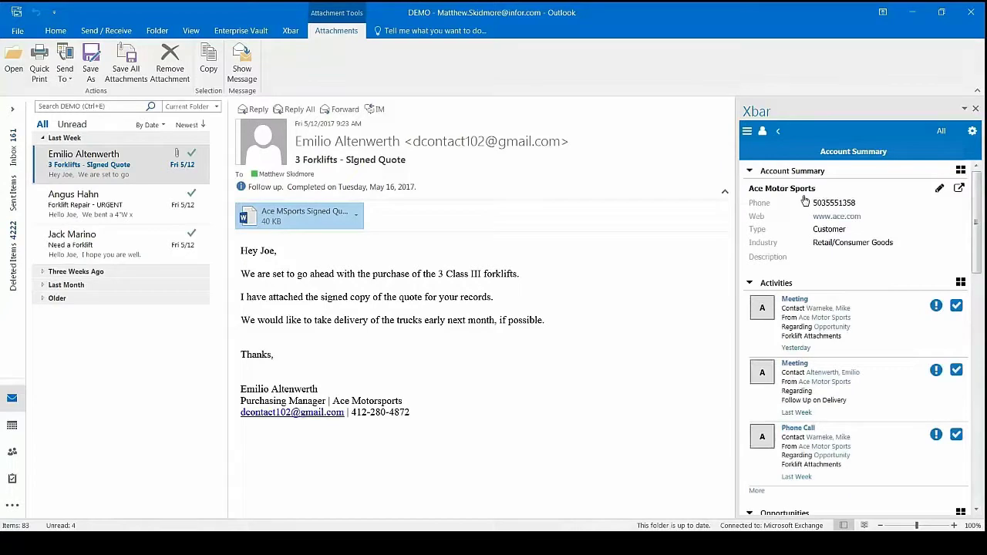
{"action": "scroll", "coordinate": [969, 276], "scroll_direction": "down", "scroll_amount": 3}
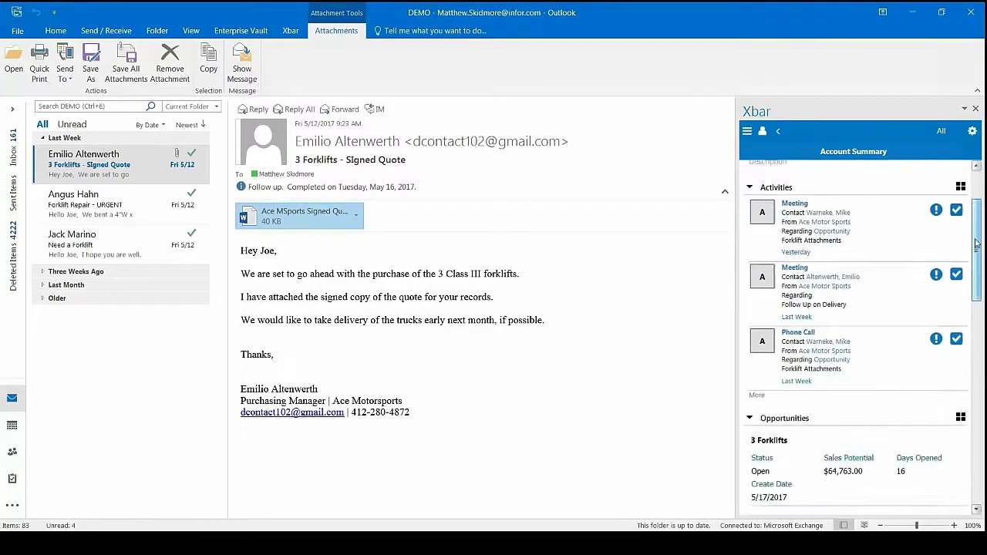
{"action": "scroll", "coordinate": [969, 275], "scroll_direction": "down", "scroll_amount": 1}
{"action": "left_click", "coordinate": [769, 279]}
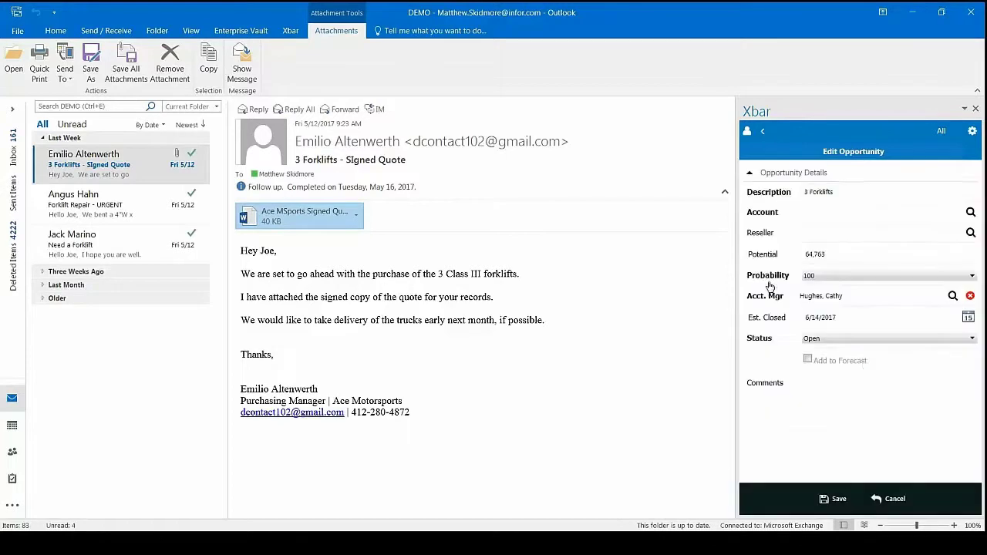
{"action": "left_click", "coordinate": [950, 339]}
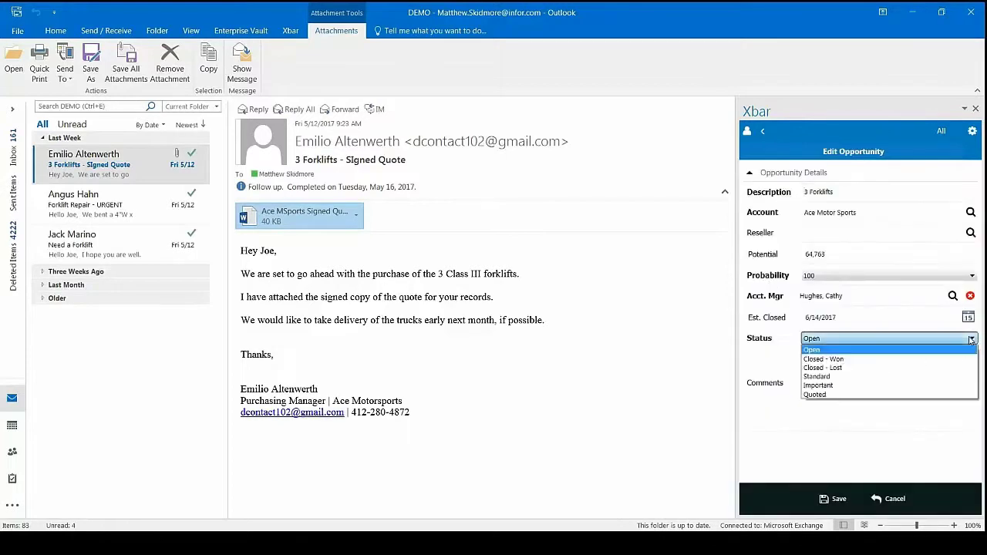
{"action": "left_click", "coordinate": [871, 359]}
{"action": "left_click", "coordinate": [837, 498]}
Step: Attach the signed quote document from the email to the Ace Motor Sports account
{"action": "scroll", "coordinate": [848, 324], "scroll_direction": "down", "scroll_amount": 6}
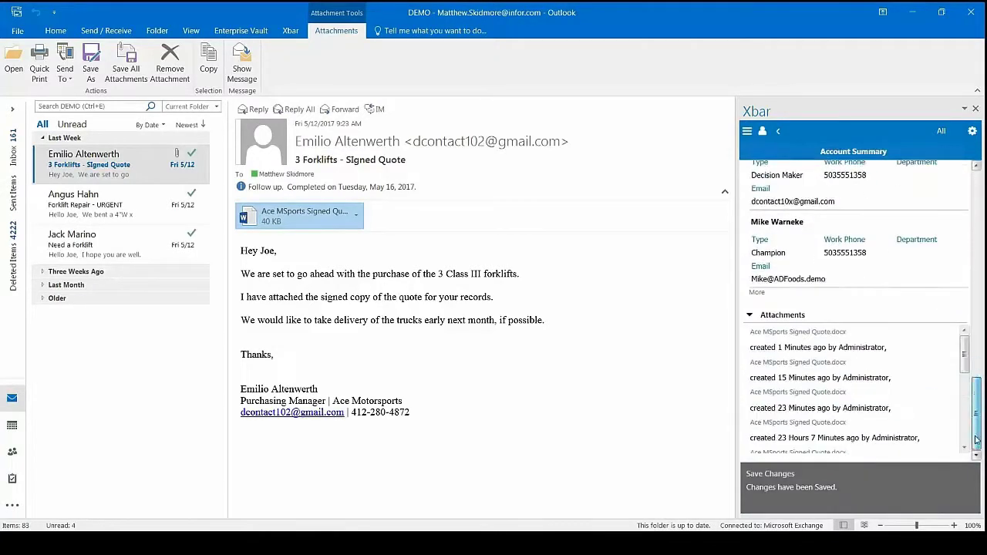
{"action": "left_click_drag", "start_coordinate": [281, 203], "coordinate": [845, 416]}
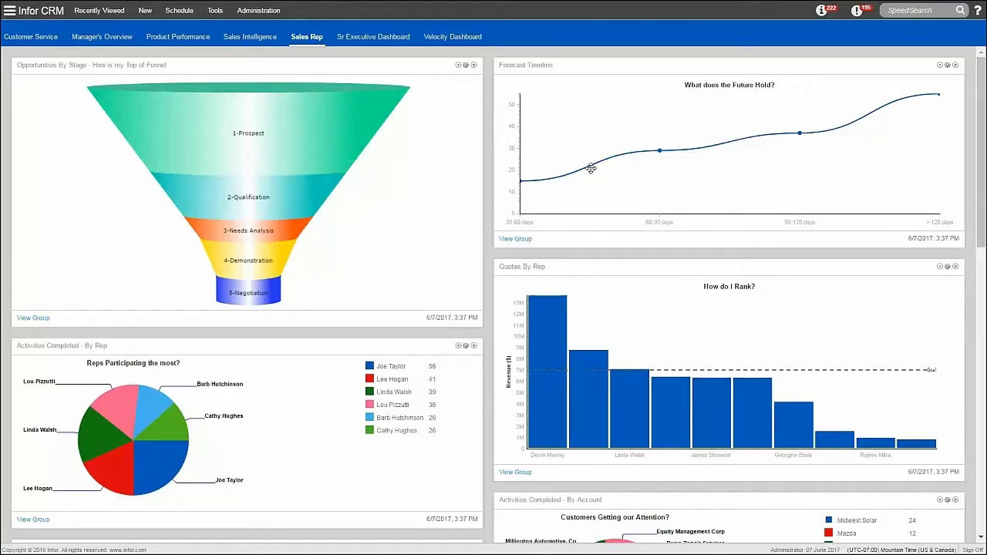
Step: Examine the Sales Rep dashboard in Infor CRM, covering rep and account activities, revenue, deal velocity, and the lead, account, quote and ticket lists
{"action": "mouse_move", "coordinate": [177, 463]}
{"action": "scroll", "coordinate": [402, 479], "scroll_direction": "down", "scroll_amount": 3}
{"action": "mouse_move", "coordinate": [163, 203]}
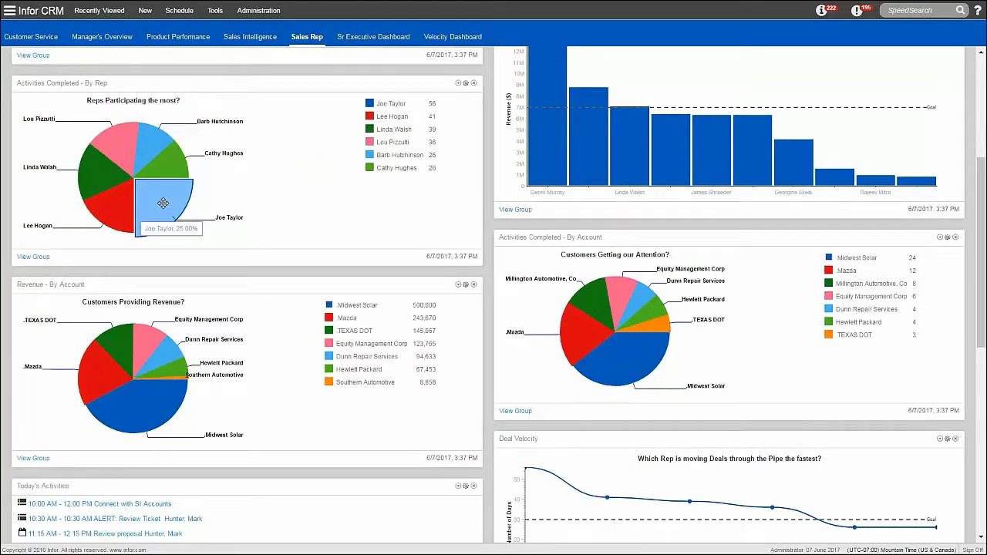
{"action": "mouse_move", "coordinate": [636, 327]}
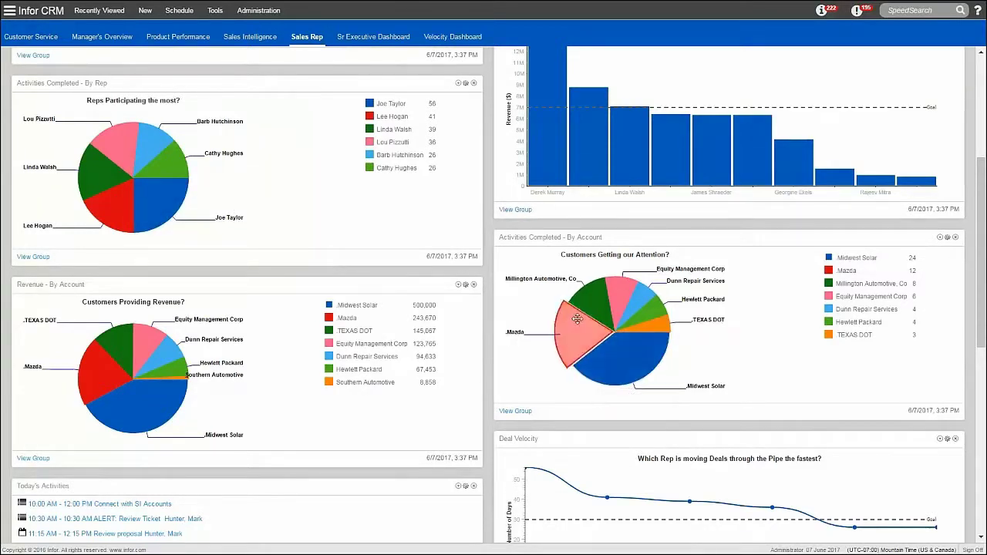
{"action": "mouse_move", "coordinate": [609, 298]}
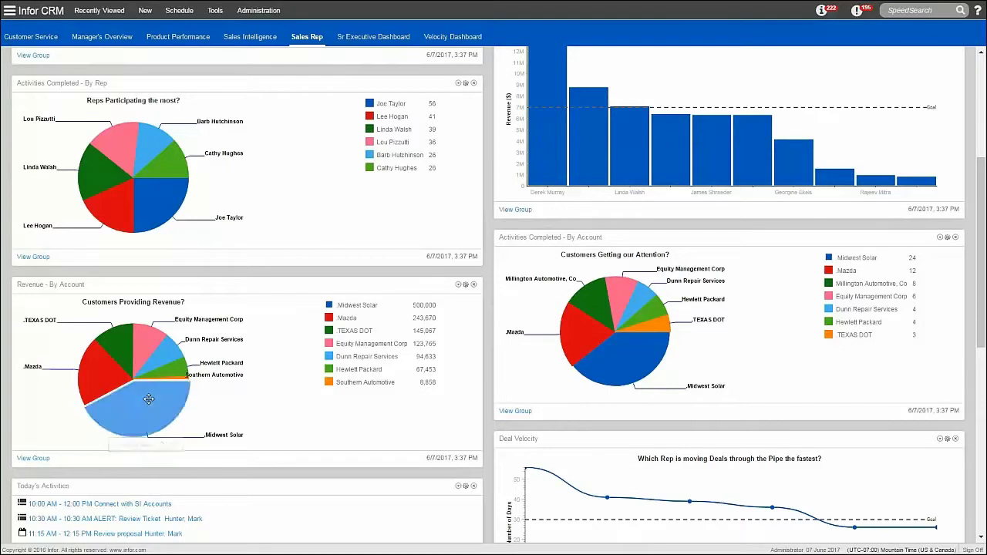
{"action": "mouse_move", "coordinate": [108, 368]}
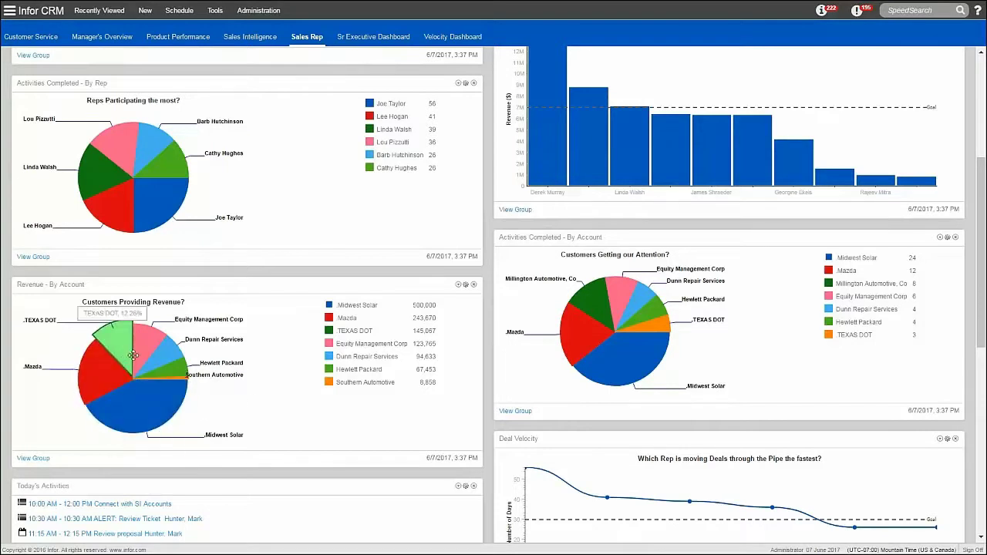
{"action": "mouse_move", "coordinate": [147, 392]}
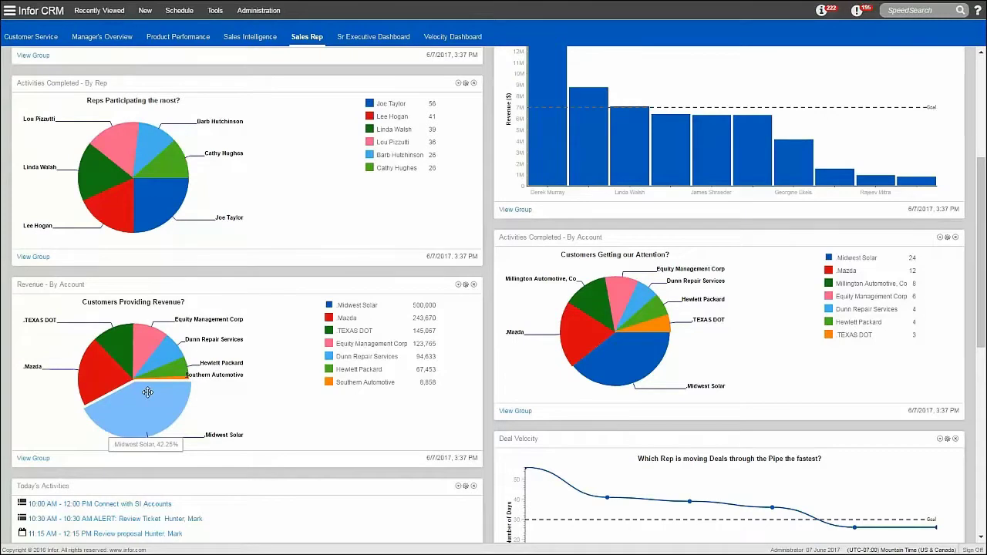
{"action": "scroll", "coordinate": [950, 294], "scroll_direction": "down", "scroll_amount": 2}
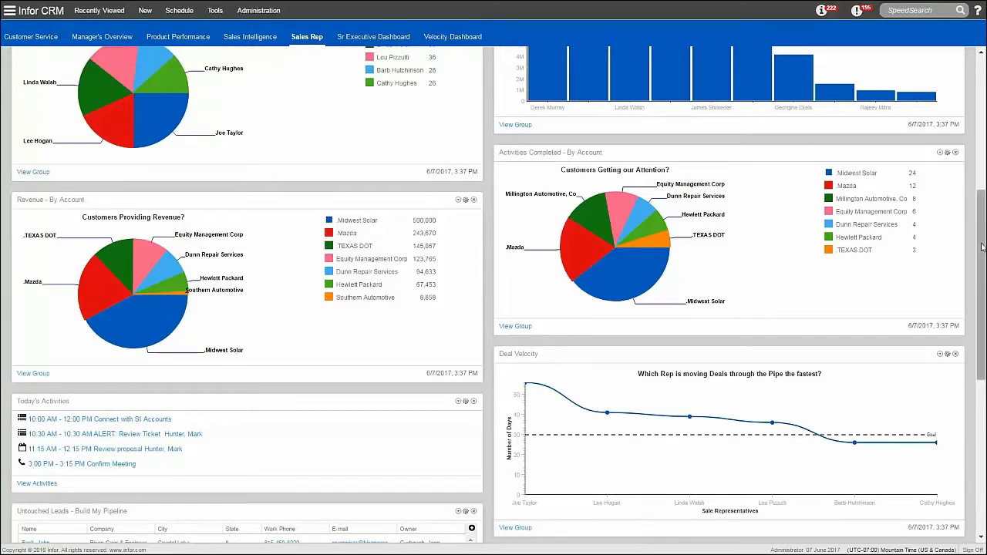
{"action": "left_click_drag", "start_coordinate": [981, 246], "coordinate": [981, 205]}
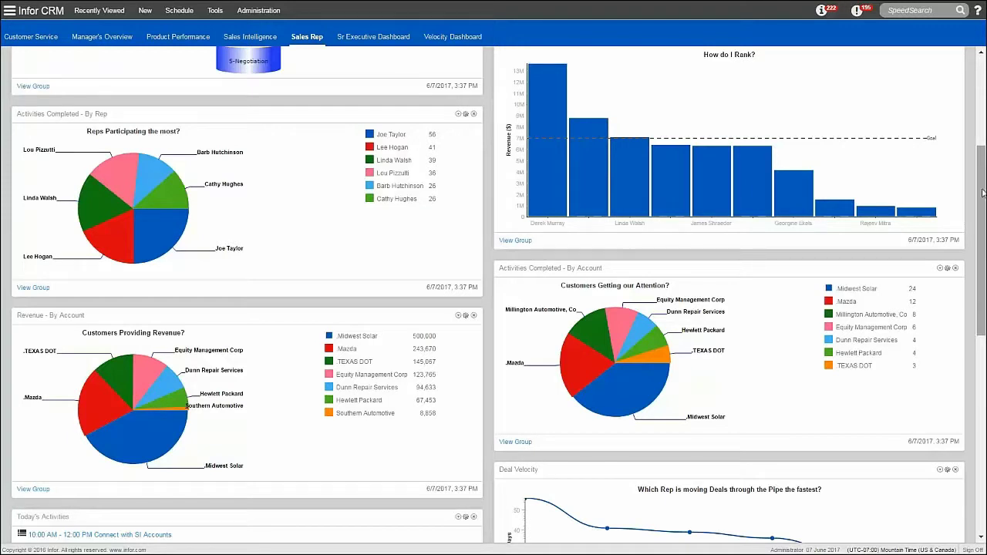
{"action": "left_click_drag", "start_coordinate": [982, 193], "coordinate": [968, 414]}
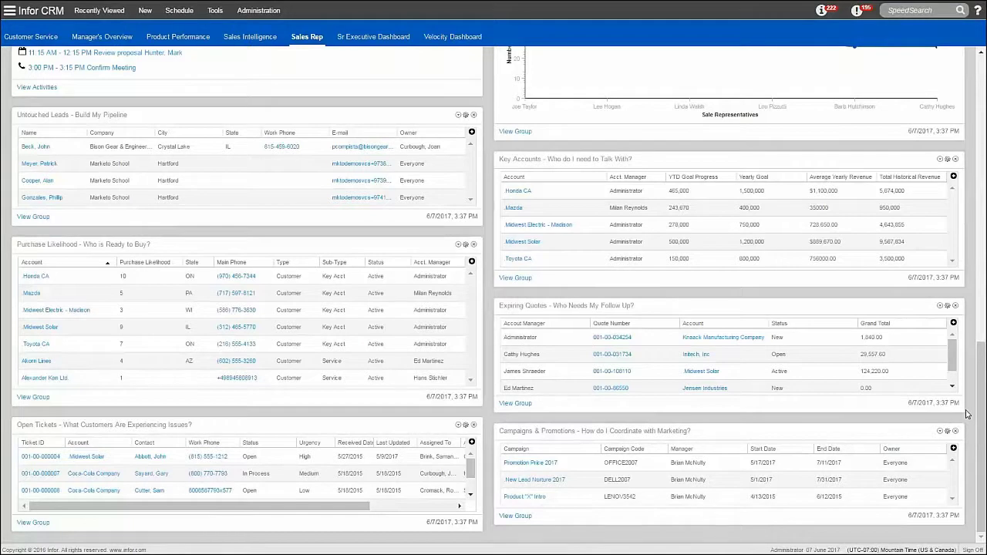
{"action": "mouse_move", "coordinate": [968, 553]}
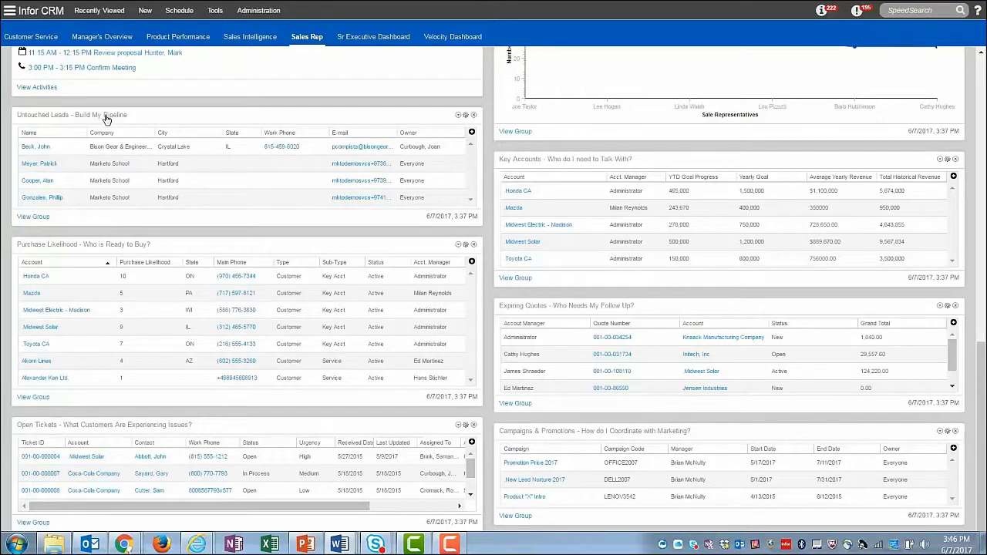
Step: Open the first lead in the dashboard's Untouched Leads list
{"action": "left_click", "coordinate": [39, 151]}
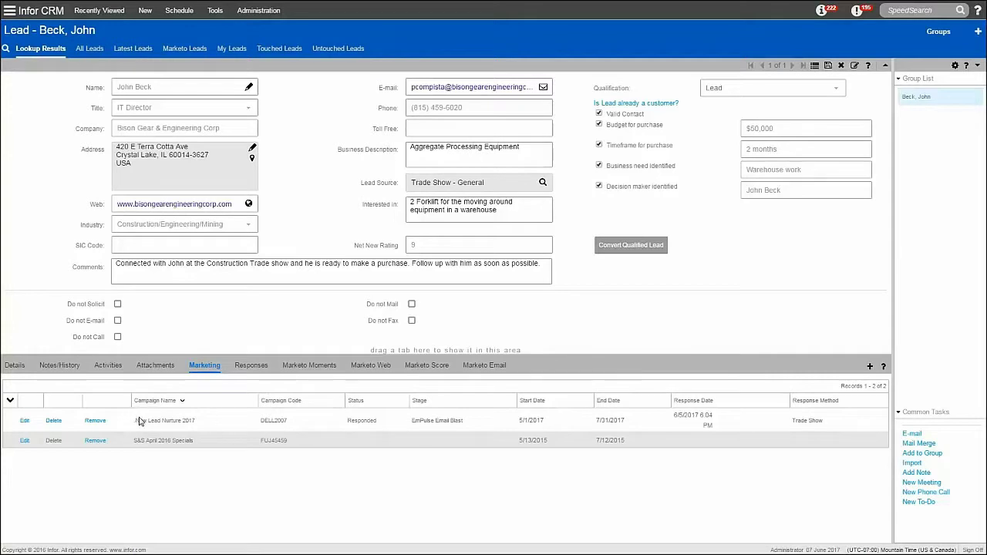
Step: Review the lead's responses, and schedule a "Follow up - next step" phone call noting to connect next week with forklift pricing and model details
{"action": "left_click", "coordinate": [251, 367]}
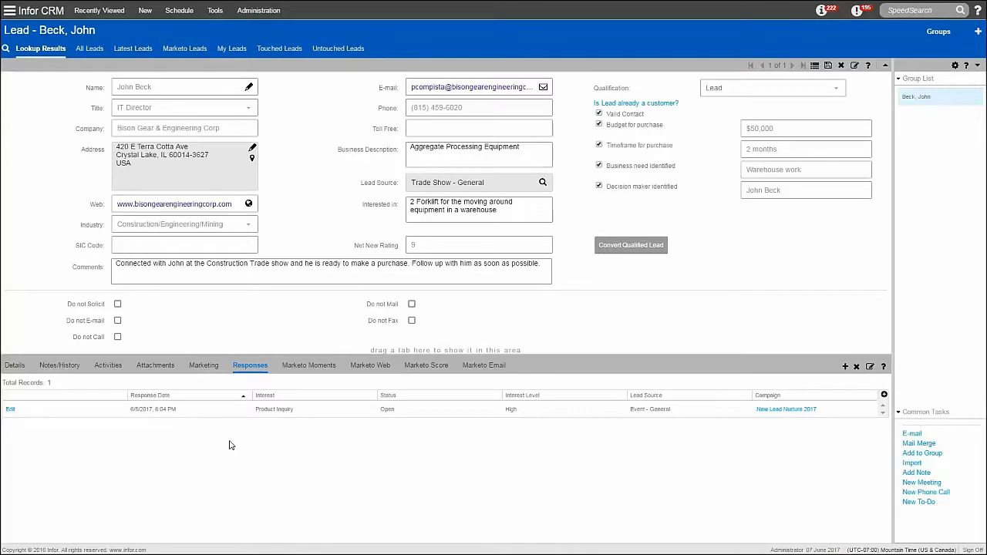
{"action": "left_click", "coordinate": [108, 365]}
{"action": "left_click", "coordinate": [861, 368]}
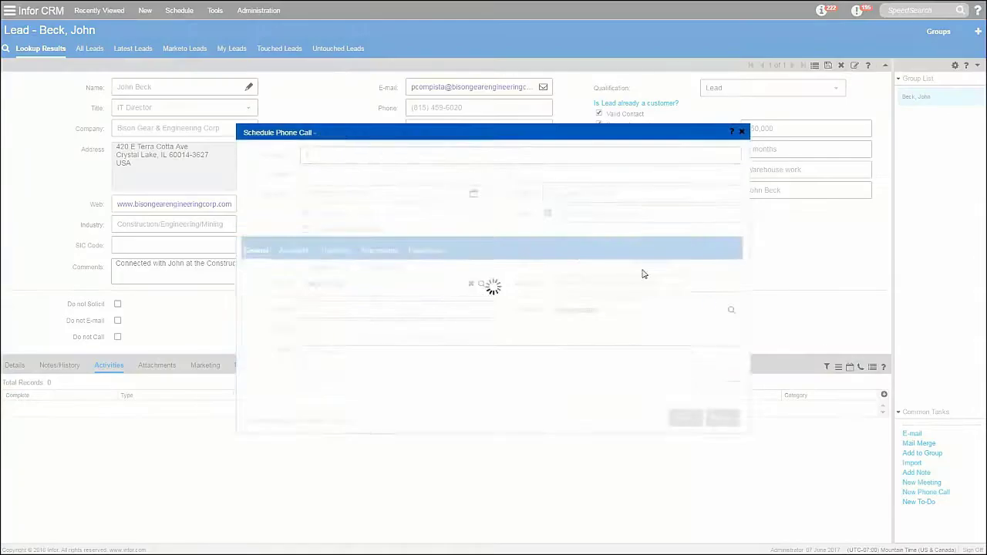
{"action": "left_click", "coordinate": [723, 157]}
{"action": "left_click", "coordinate": [363, 242]}
{"action": "left_click", "coordinate": [331, 362]}
{"action": "type", "text": "He would like me to connect with him next week and provide pricing and details on a few Forklift models that might fit his needs."}
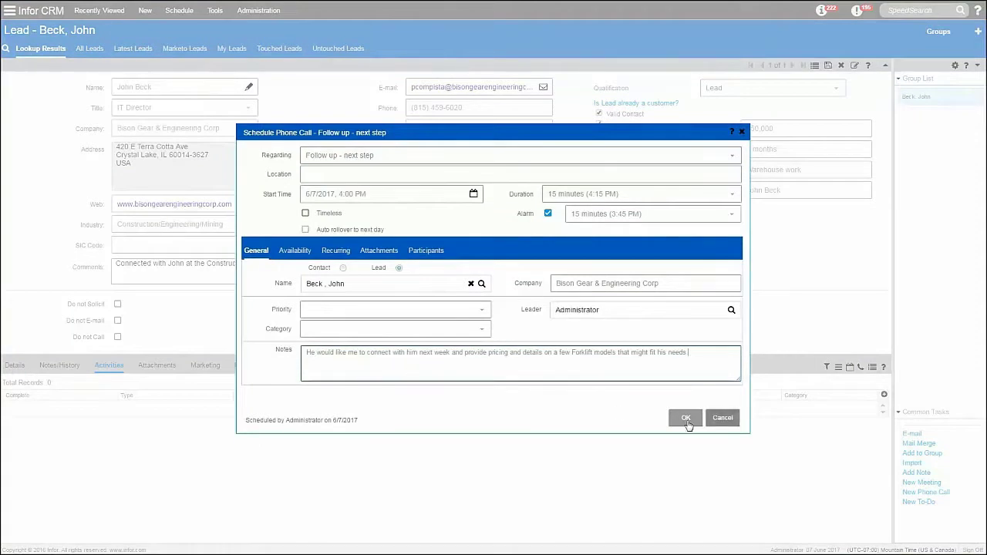
{"action": "left_click", "coordinate": [685, 417]}
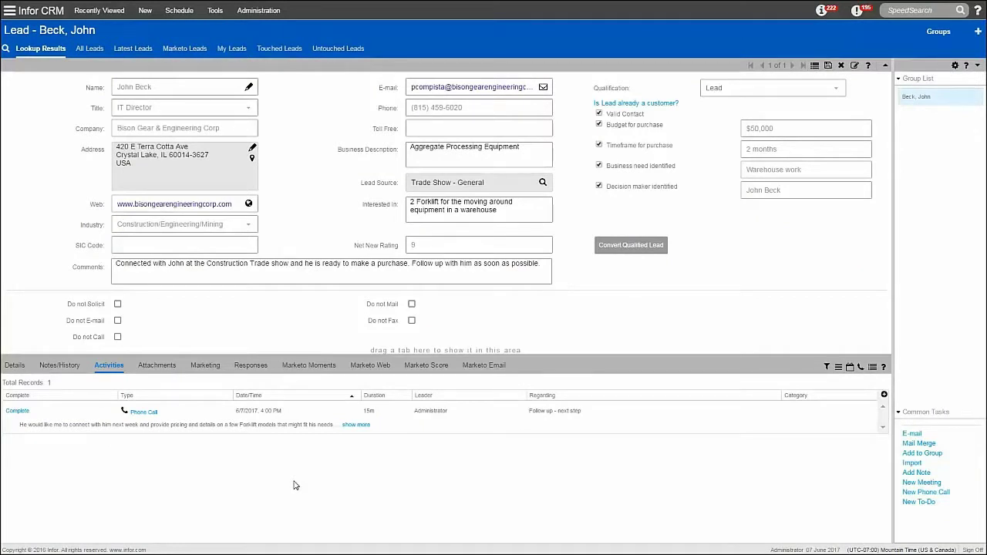
Step: Convert the qualified lead and set the resulting Forklifts Phase-1 opportunity's close probability to 25
{"action": "left_click", "coordinate": [629, 248]}
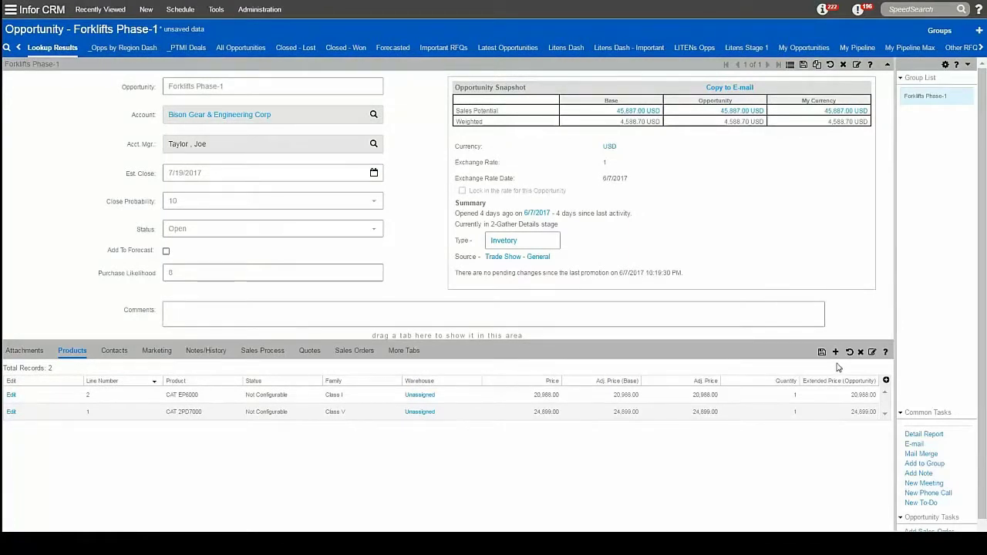
{"action": "left_click", "coordinate": [375, 201]}
{"action": "left_click", "coordinate": [185, 295]}
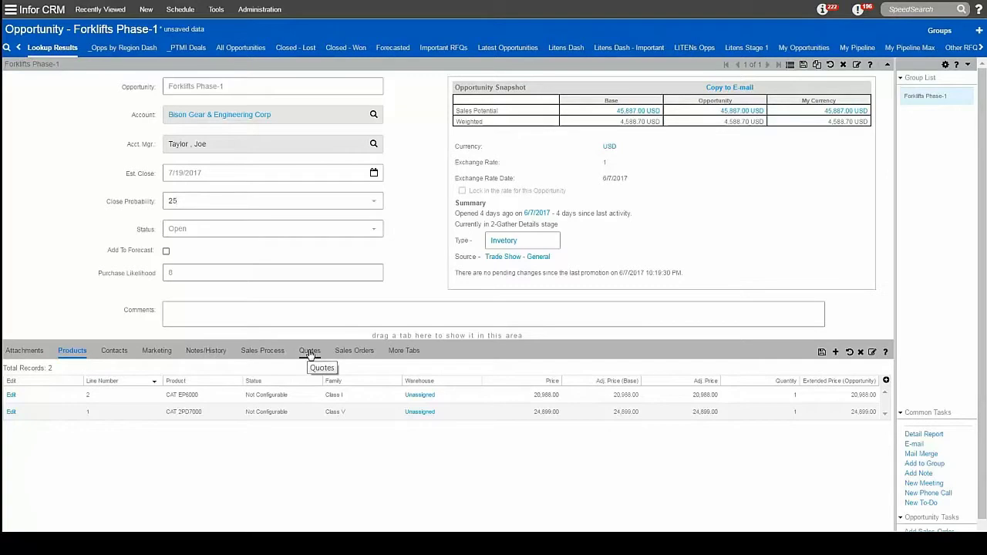
Step: Mark the Complete Needs Assessment step as completed in the Forklifts Phase-1 opportunity's sales process
{"action": "left_click", "coordinate": [264, 352]}
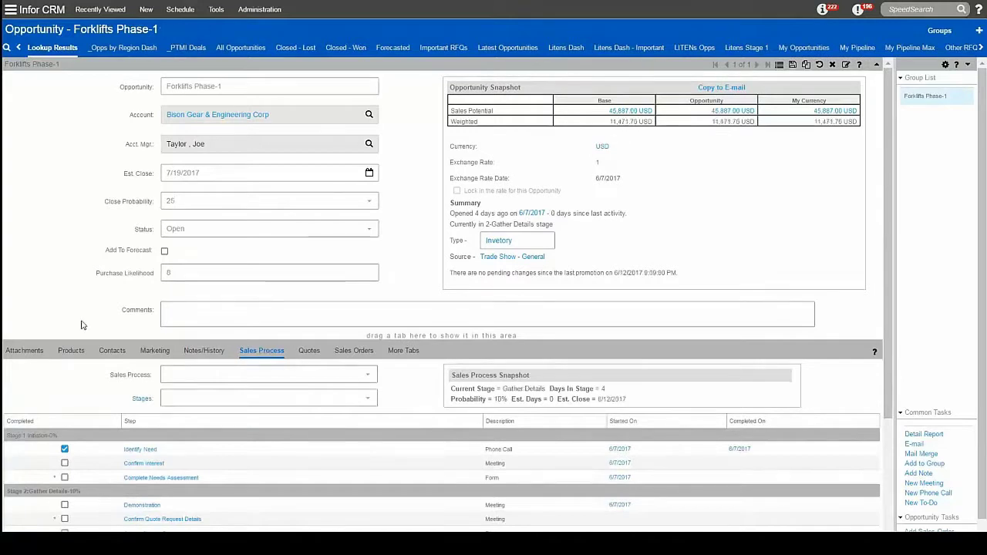
{"action": "scroll", "coordinate": [82, 324], "scroll_direction": "down", "scroll_amount": 2}
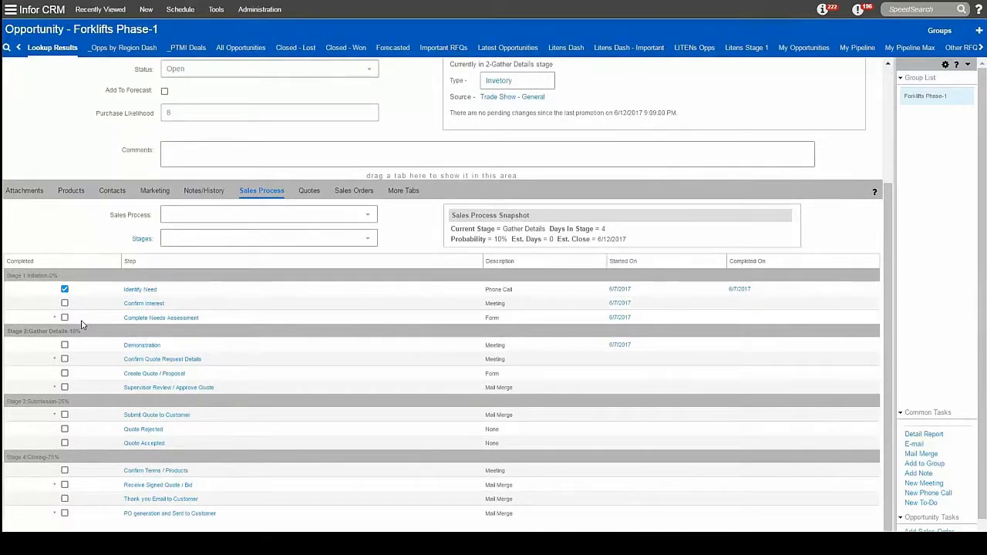
{"action": "left_click", "coordinate": [65, 317]}
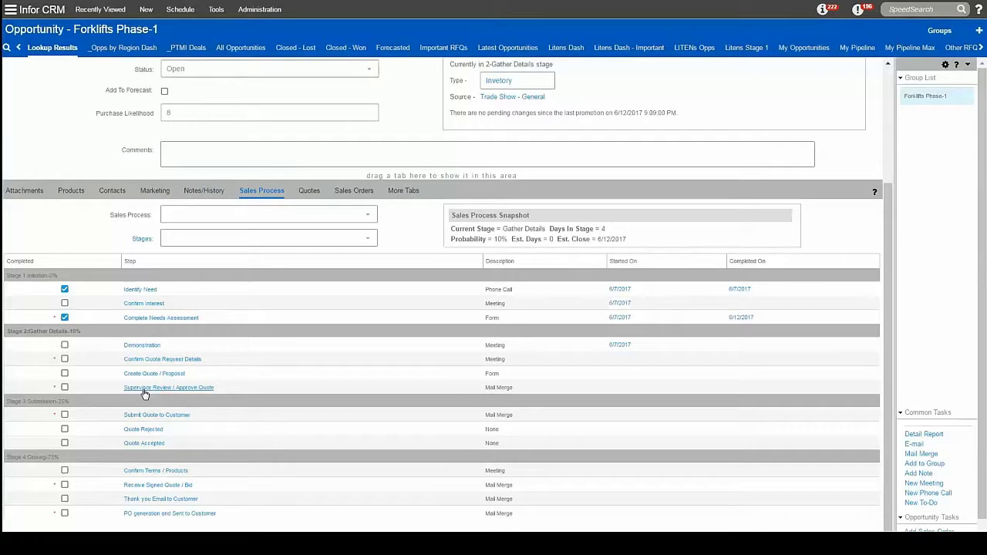
{"action": "scroll", "coordinate": [195, 395], "scroll_direction": "up", "scroll_amount": 2}
{"action": "scroll", "coordinate": [194, 395], "scroll_direction": "down", "scroll_amount": 2}
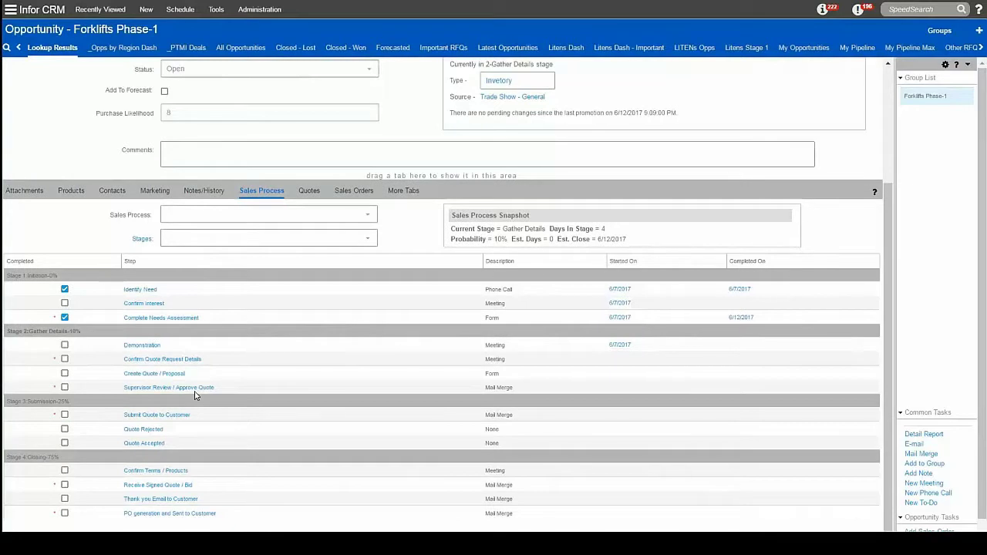
{"action": "scroll", "coordinate": [195, 396], "scroll_direction": "up", "scroll_amount": 3}
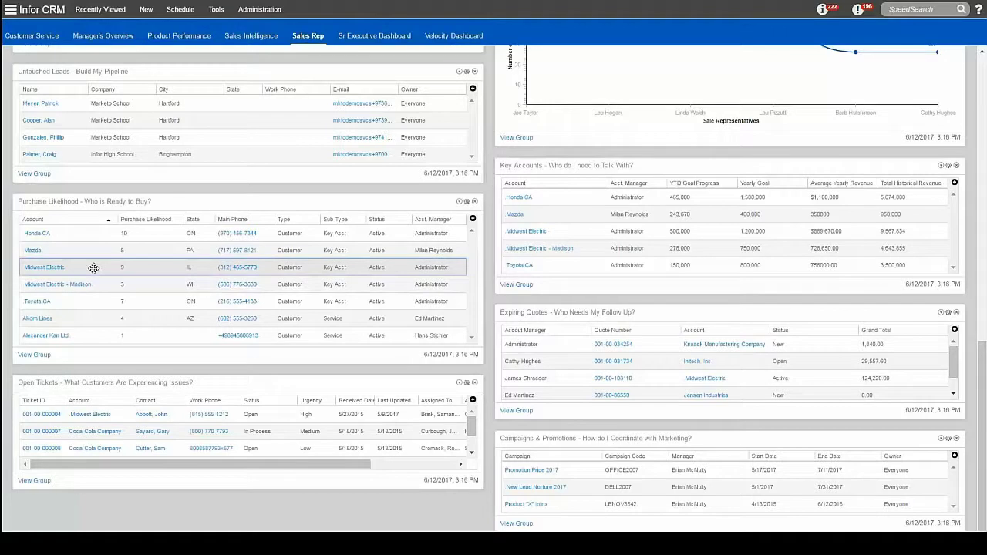
Step: Open the Midwest Electric account from the dashboard's Purchase Likelihood list and schedule a meeting for it, choosing its subject and start date
{"action": "left_click", "coordinate": [94, 267]}
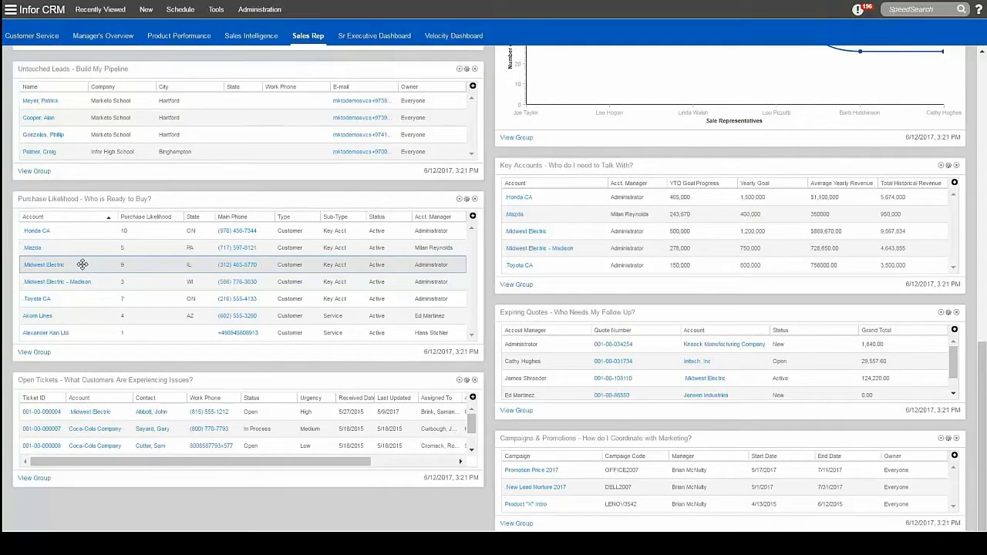
{"action": "left_click", "coordinate": [45, 265]}
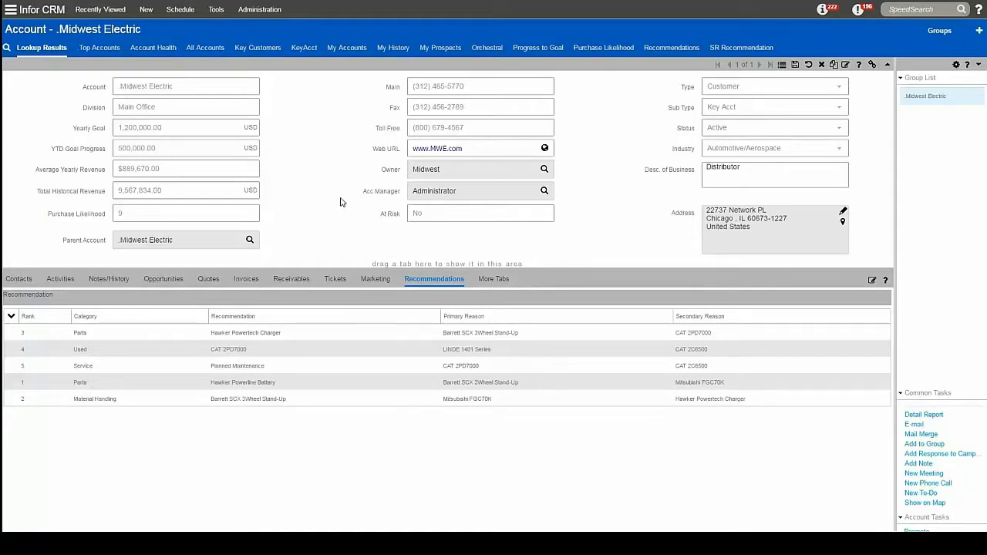
{"action": "left_click", "coordinate": [179, 9]}
{"action": "left_click", "coordinate": [185, 37]}
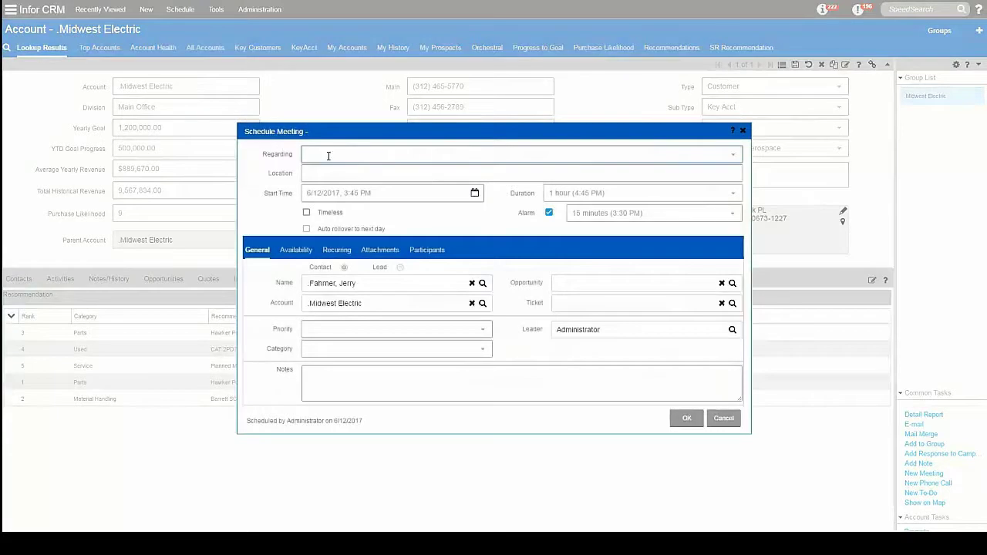
{"action": "type", "text": "re"}
{"action": "left_click", "coordinate": [328, 175]}
{"action": "left_click", "coordinate": [474, 193]}
{"action": "left_click", "coordinate": [344, 274]}
{"action": "left_click", "coordinate": [461, 352]}
{"action": "left_click", "coordinate": [686, 419]}
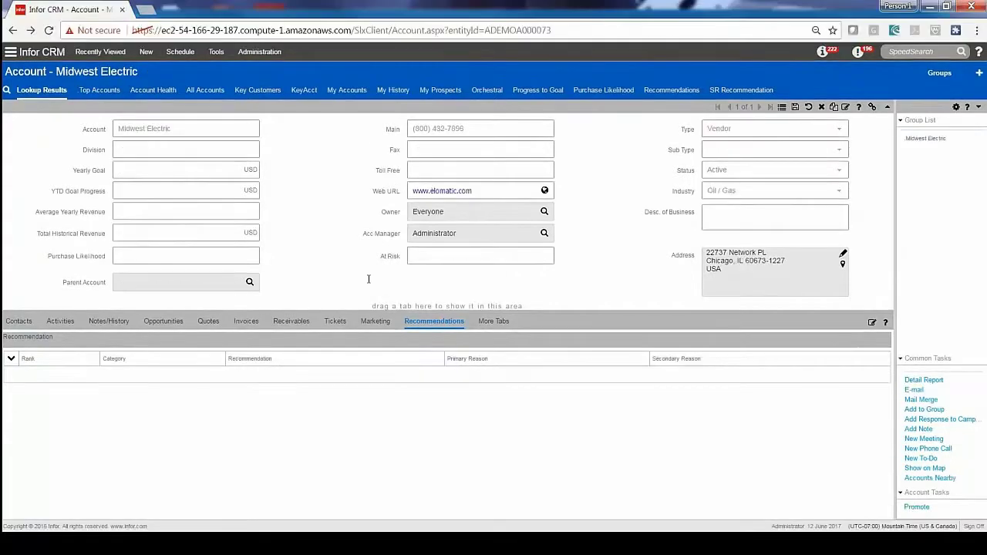
Step: Run a Contour Distance Search for accounts within 10 miles of Chicago and display the results on the map
{"action": "left_click", "coordinate": [216, 52]}
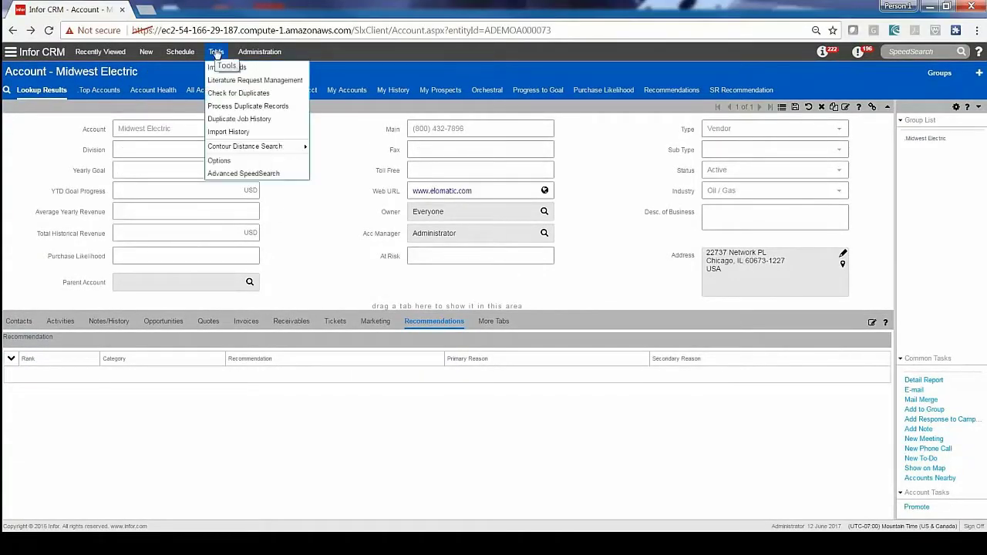
{"action": "mouse_move", "coordinate": [285, 146]}
{"action": "left_click", "coordinate": [325, 146]}
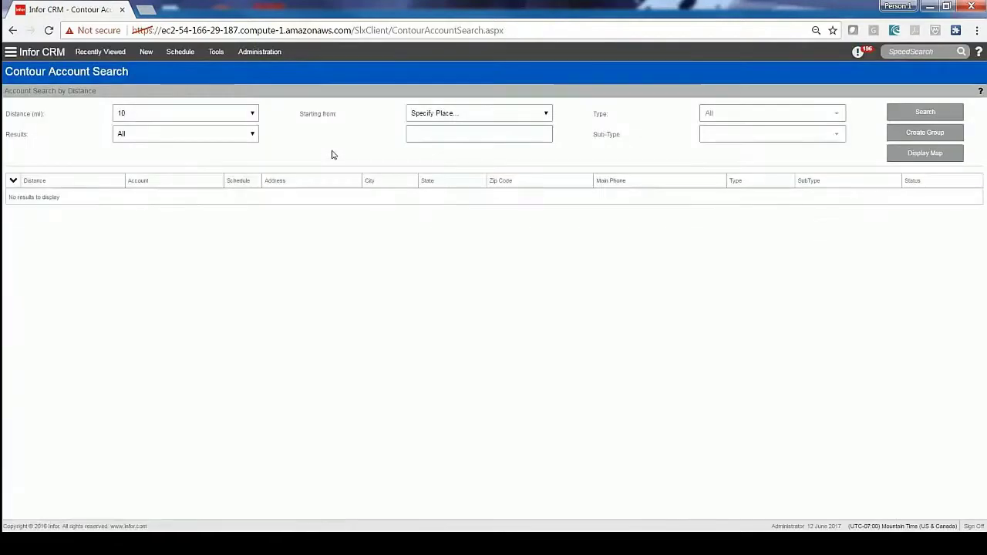
{"action": "left_click", "coordinate": [547, 117]}
{"action": "left_click", "coordinate": [539, 134]}
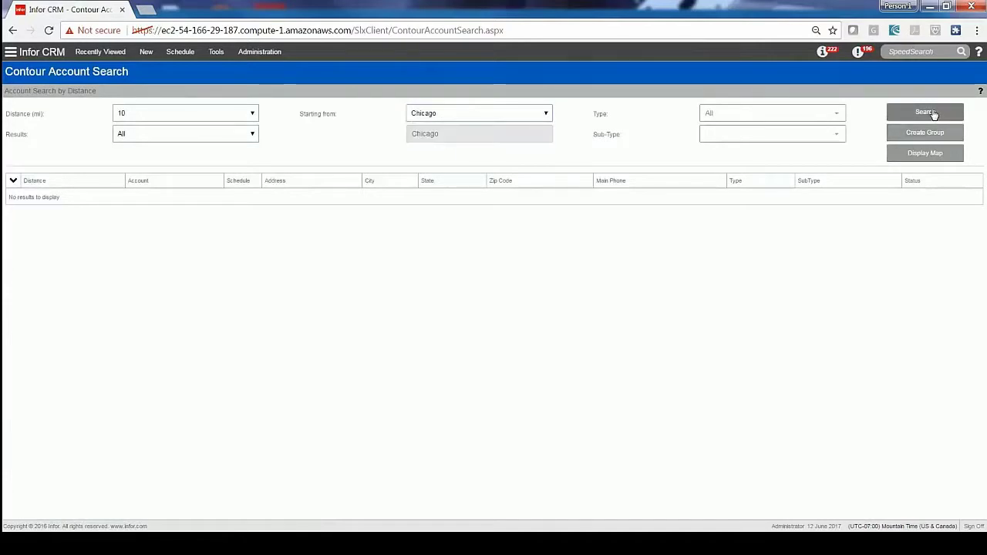
{"action": "left_click", "coordinate": [933, 114]}
{"action": "left_click", "coordinate": [924, 153]}
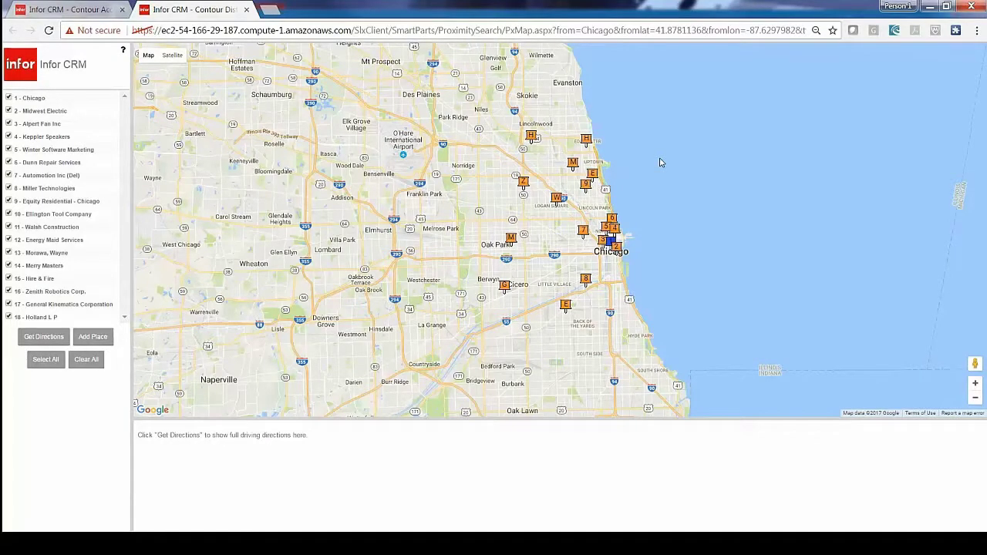
Step: Return from the map to the account search and go to the Sales Welcome page
{"action": "left_click", "coordinate": [68, 10]}
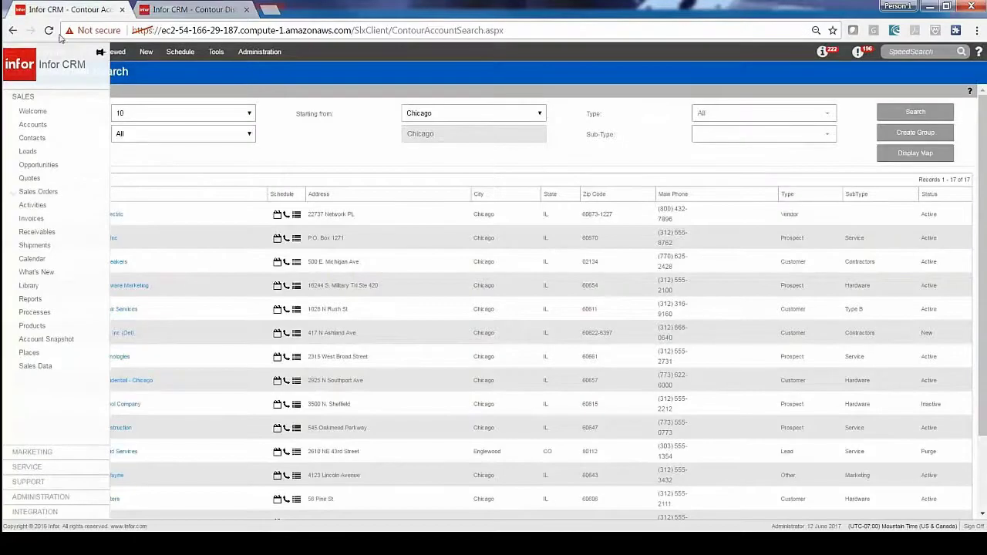
{"action": "left_click", "coordinate": [25, 114]}
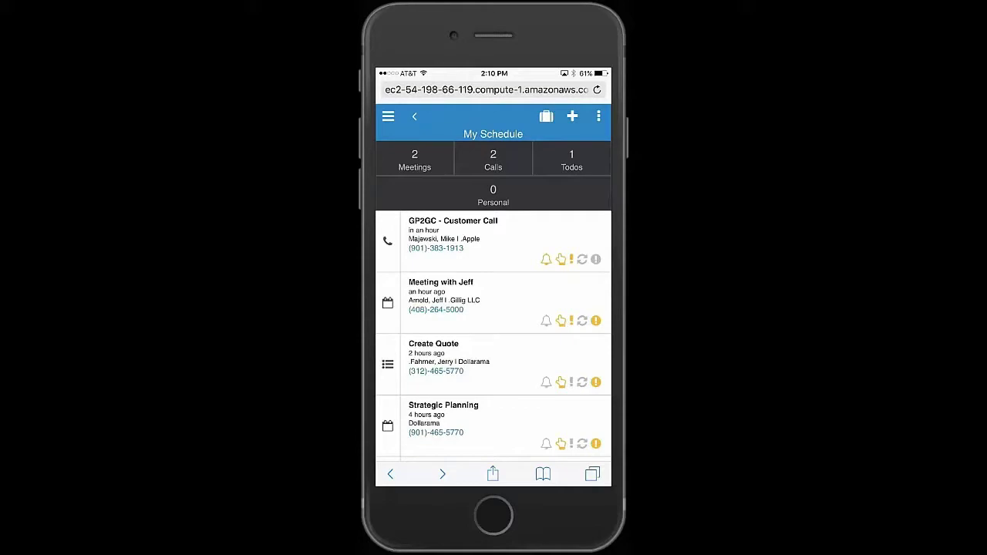
Step: In the mobile app's My Schedule, open the Gillig LLC account from its meeting, view its address on the map and return to the account
{"action": "left_click", "coordinate": [388, 303]}
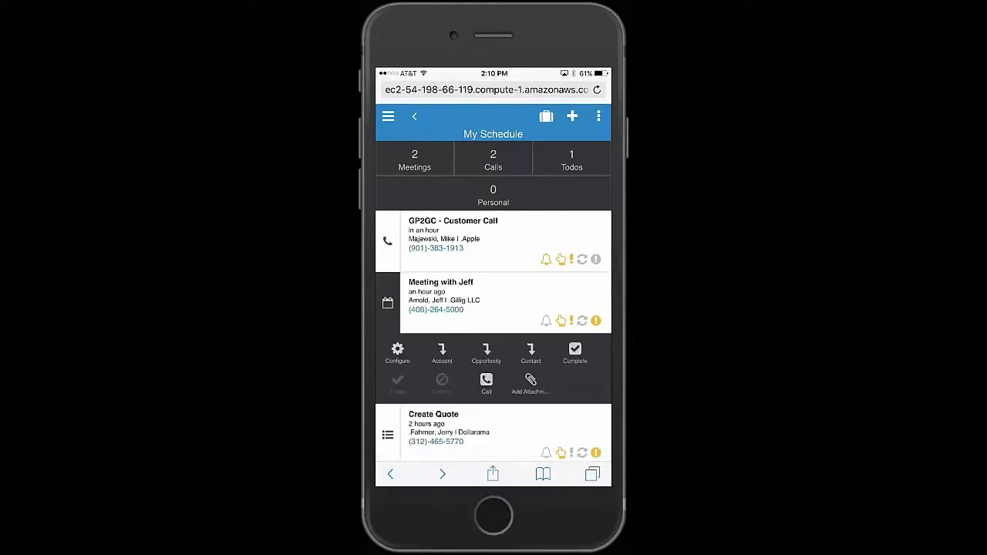
{"action": "left_click", "coordinate": [442, 353]}
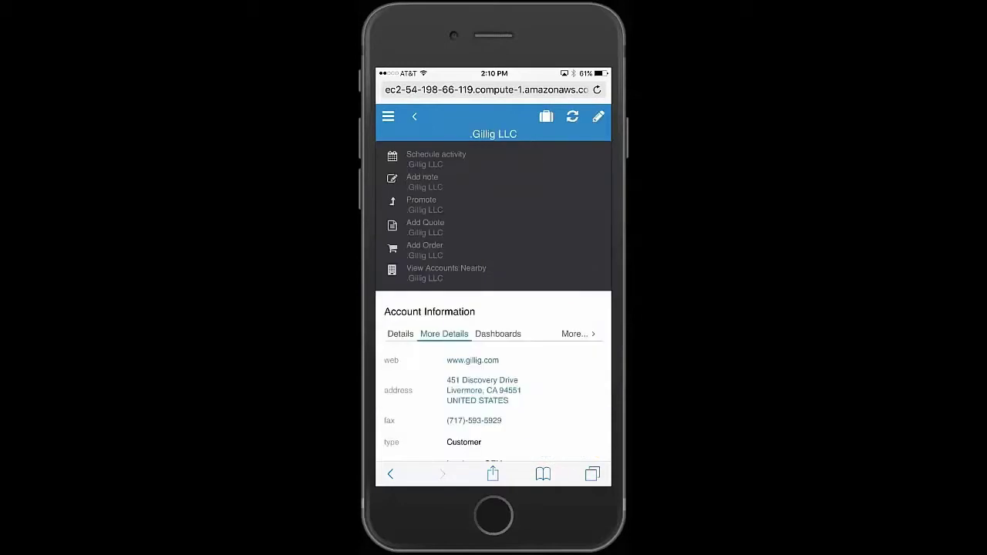
{"action": "left_click", "coordinate": [484, 390]}
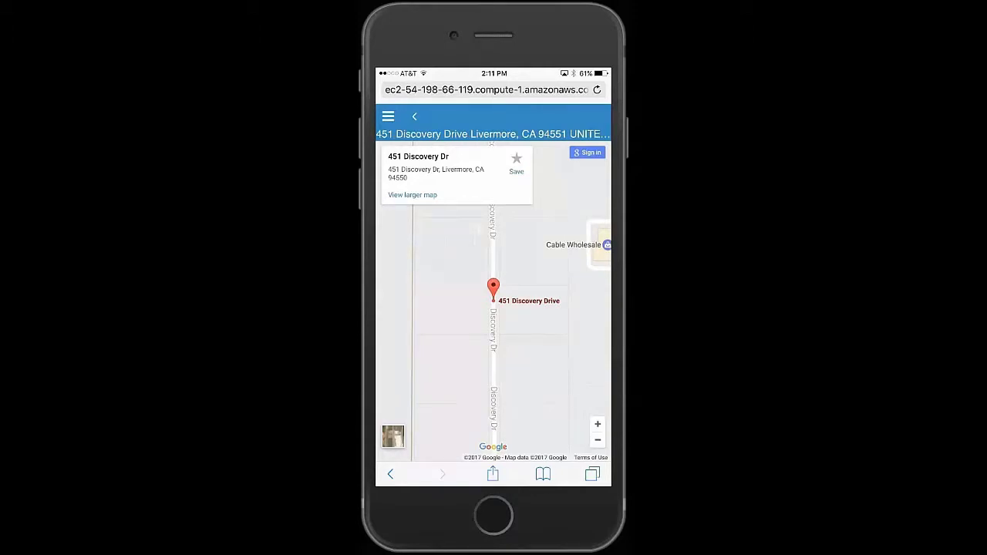
{"action": "left_click", "coordinate": [414, 117]}
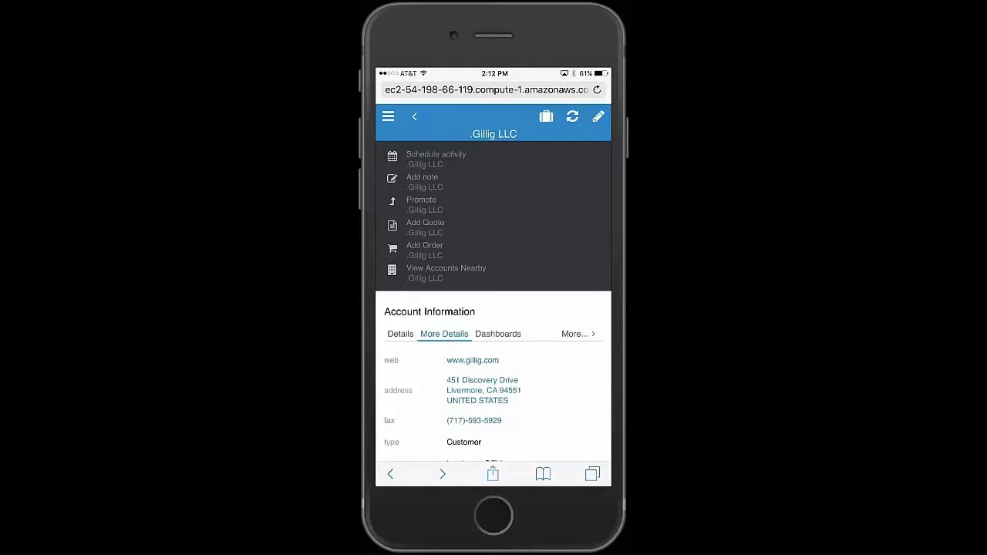
Step: View the Gillig LLC account's related tickets and return to the account
{"action": "left_click", "coordinate": [578, 333]}
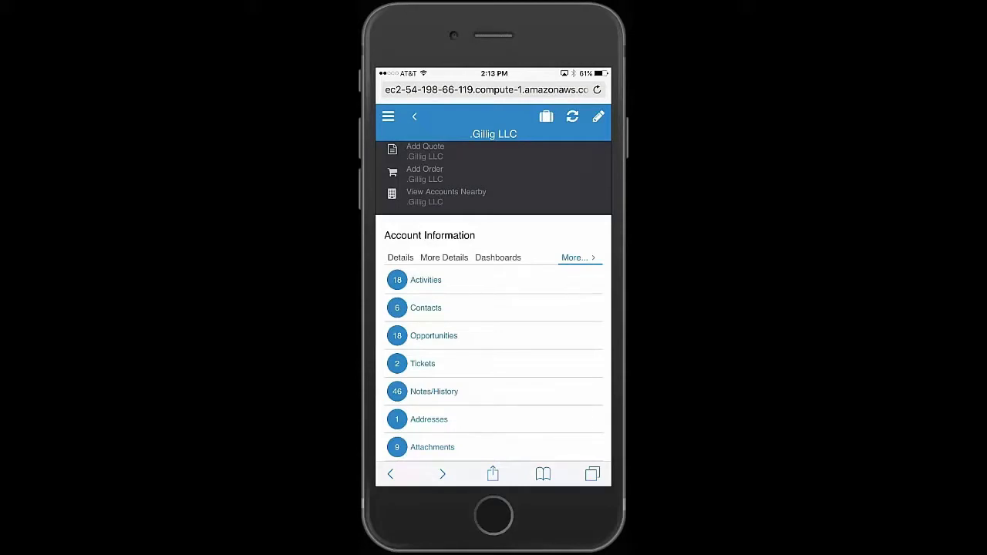
{"action": "left_click", "coordinate": [422, 364]}
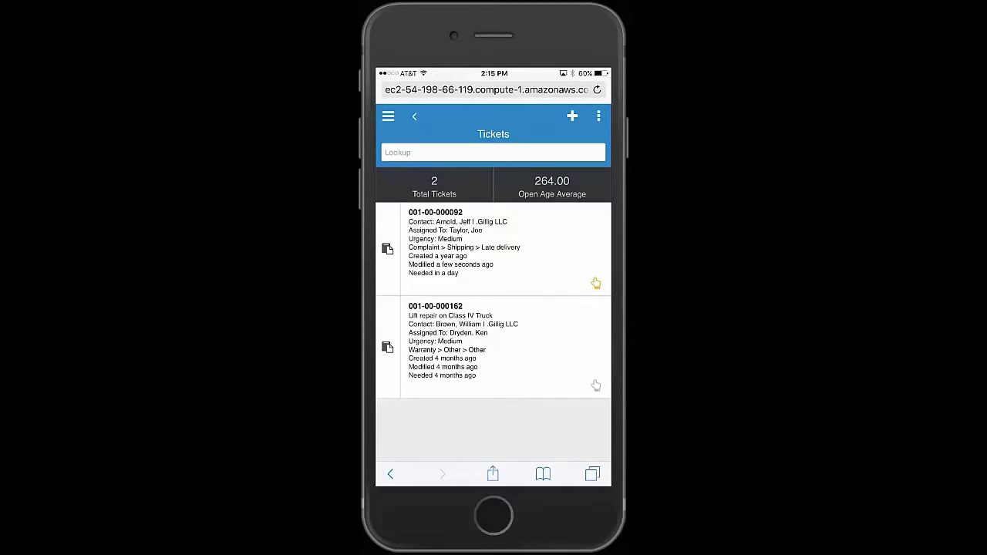
{"action": "left_click", "coordinate": [414, 116]}
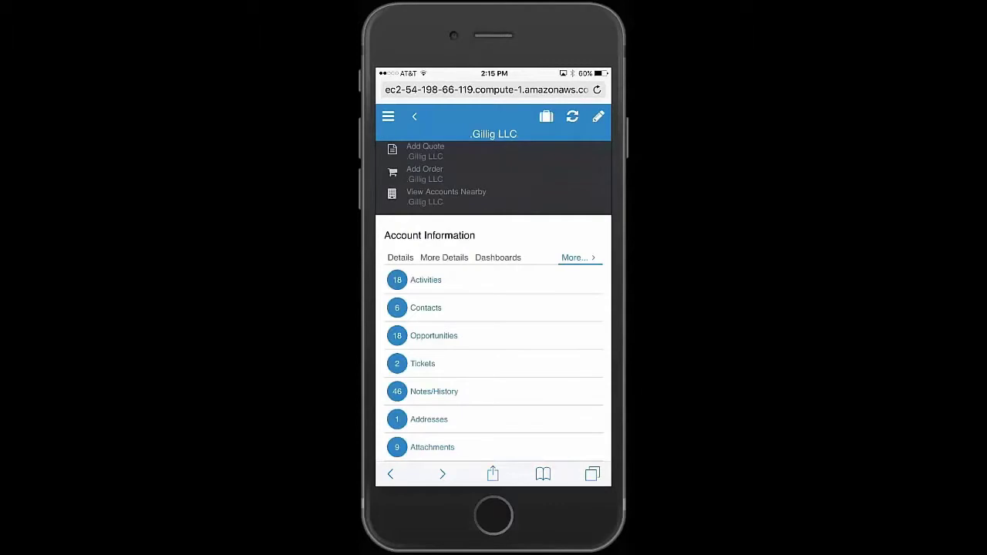
Step: Examine the Gillig LLC account's dashboards, covering the financial snapshot, new transactions and open transactions
{"action": "left_click", "coordinate": [497, 257]}
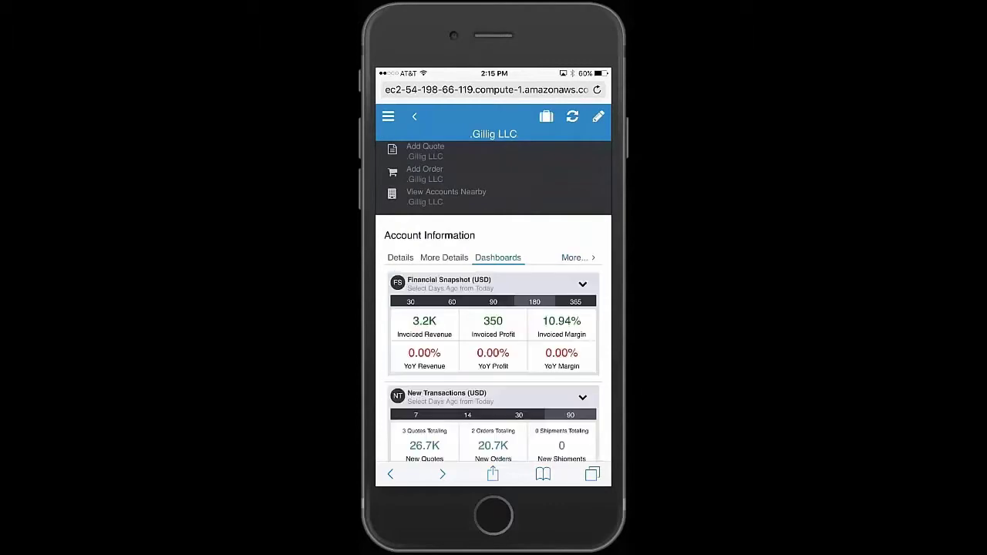
{"action": "scroll", "coordinate": [493, 308], "scroll_direction": "up", "scroll_amount": 2}
{"action": "scroll", "coordinate": [493, 309], "scroll_direction": "down", "scroll_amount": 4}
{"action": "scroll", "coordinate": [494, 308], "scroll_direction": "down", "scroll_amount": 2}
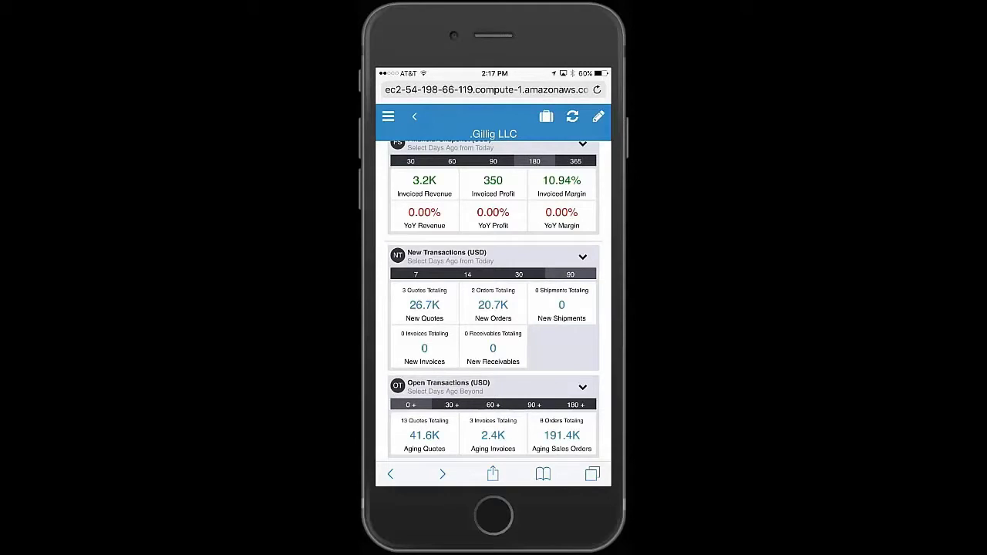
{"action": "scroll", "coordinate": [494, 293], "scroll_direction": "up", "scroll_amount": 3}
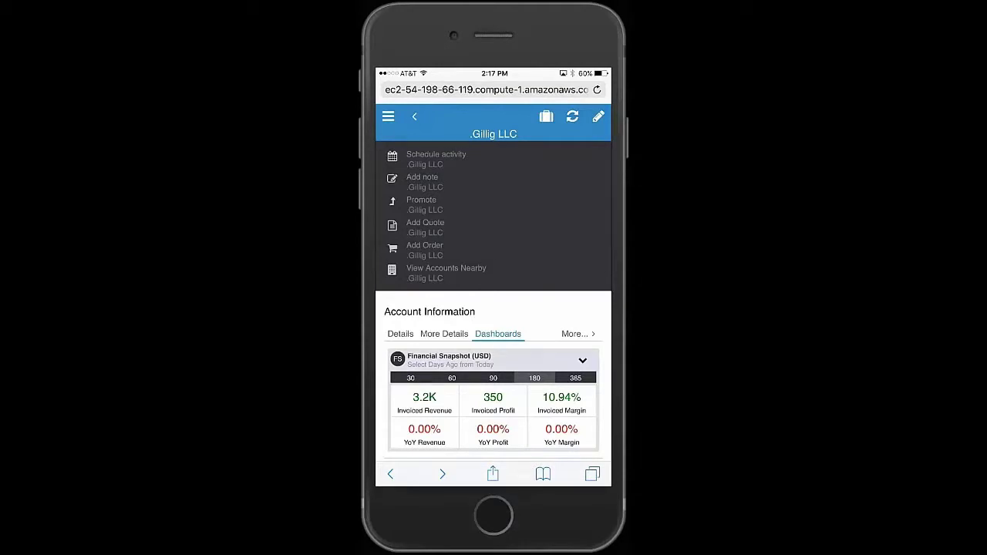
Step: Add a dictated note reading "Meeting went well" to the Gillig LLC account
{"action": "left_click", "coordinate": [423, 181]}
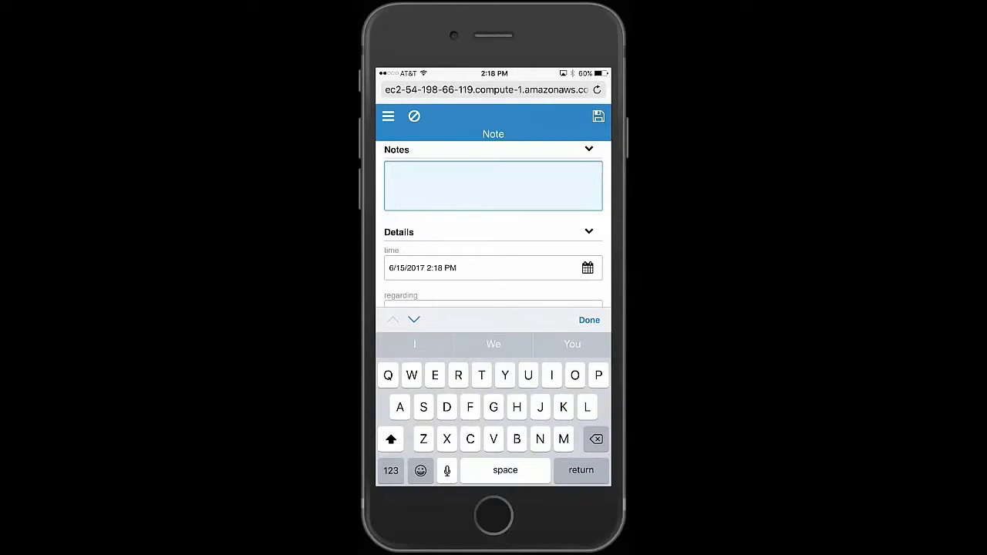
{"action": "left_click", "coordinate": [447, 470]}
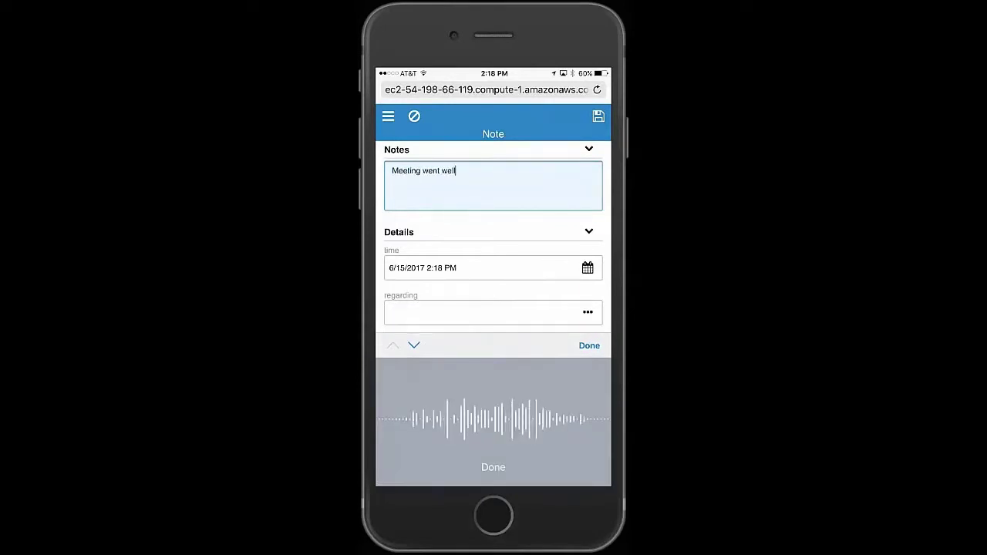
{"action": "left_click", "coordinate": [494, 467]}
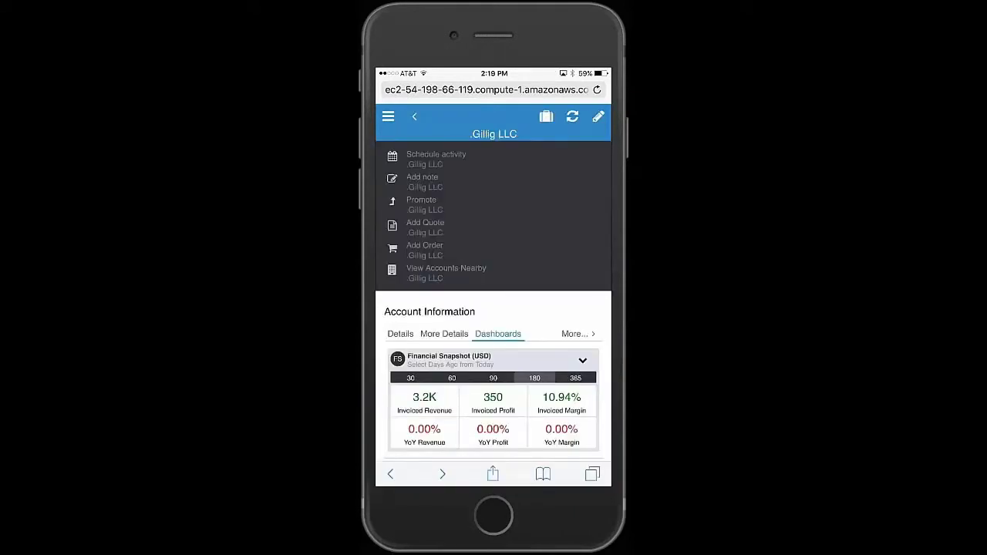
Step: Schedule a phone call regarding Follow-up for the Gillig LLC account and save the activity
{"action": "left_click", "coordinate": [435, 159]}
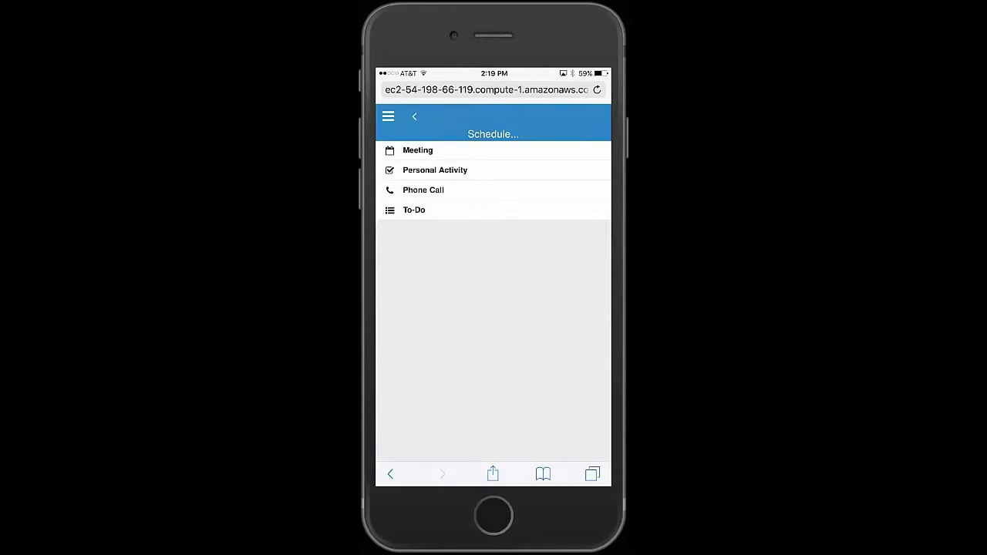
{"action": "left_click", "coordinate": [423, 190]}
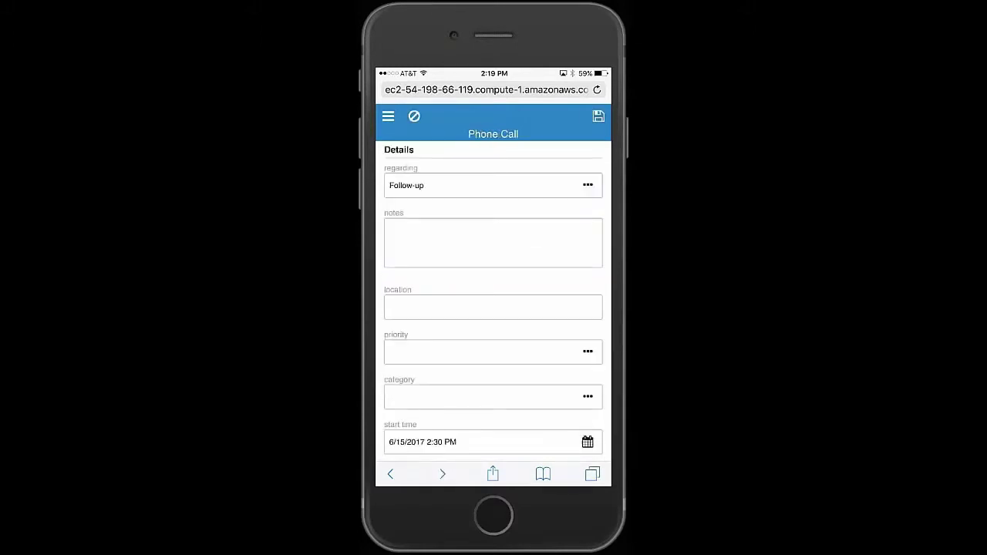
{"action": "left_click", "coordinate": [598, 115]}
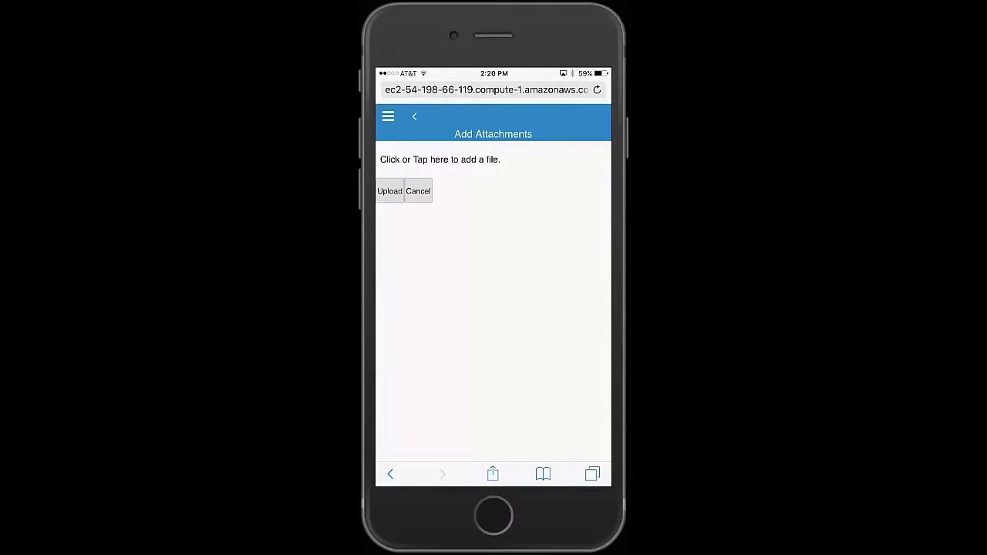
Step: Choose the photo library as the source of the file for the new attachment
{"action": "left_click", "coordinate": [440, 160]}
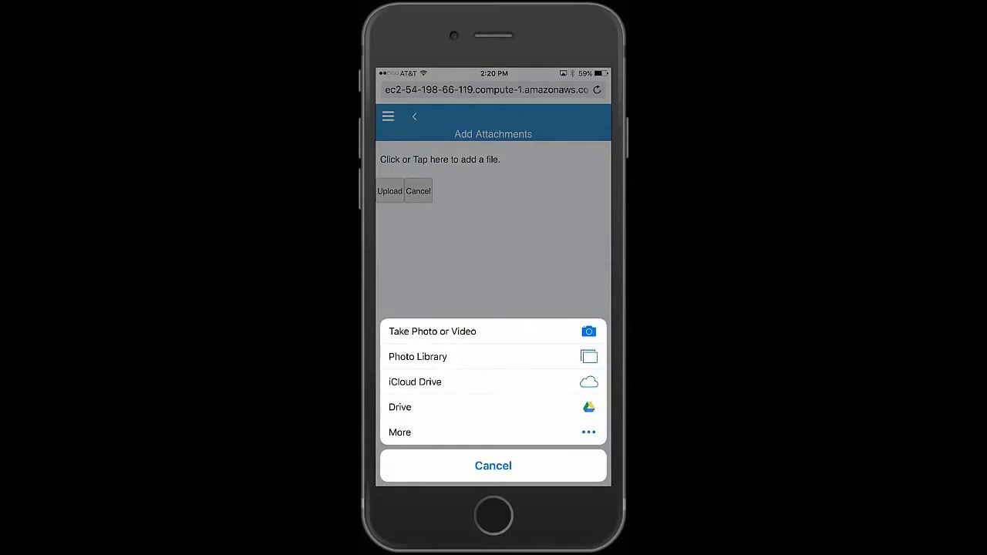
{"action": "left_click", "coordinate": [417, 356]}
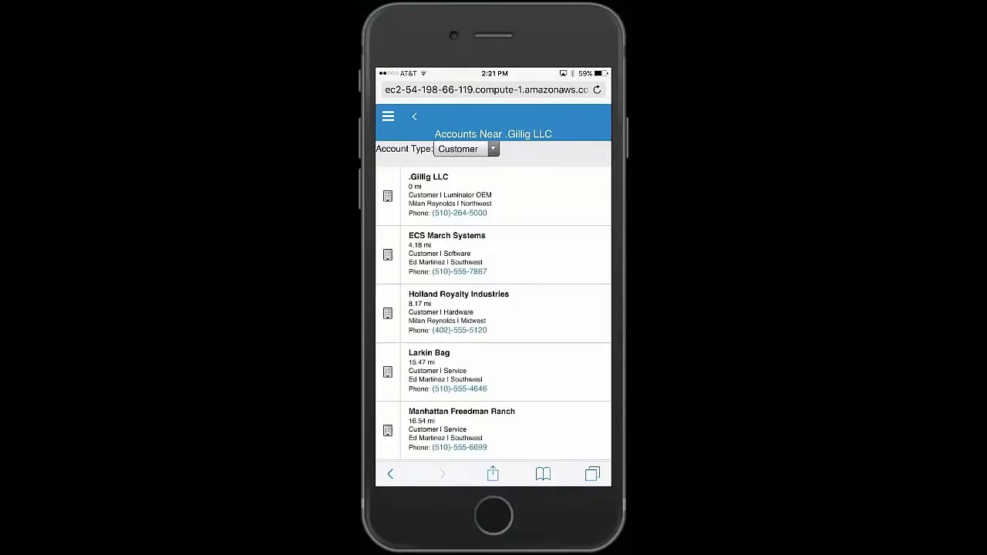
Step: From the customer accounts near Gillig LLC, start a call to ECS March Systems, then cancel dialing and stay on its call note
{"action": "left_click", "coordinate": [460, 271]}
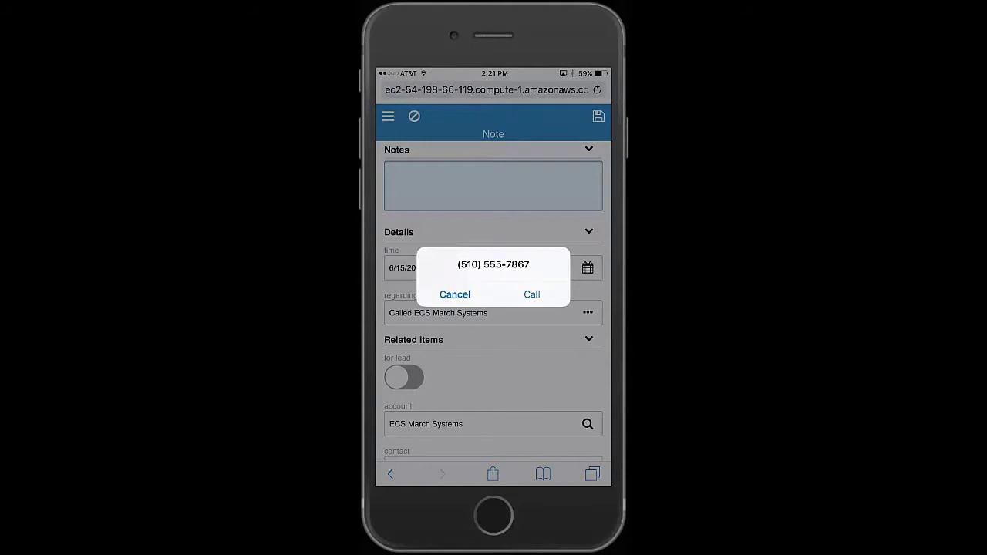
{"action": "left_click", "coordinate": [455, 295]}
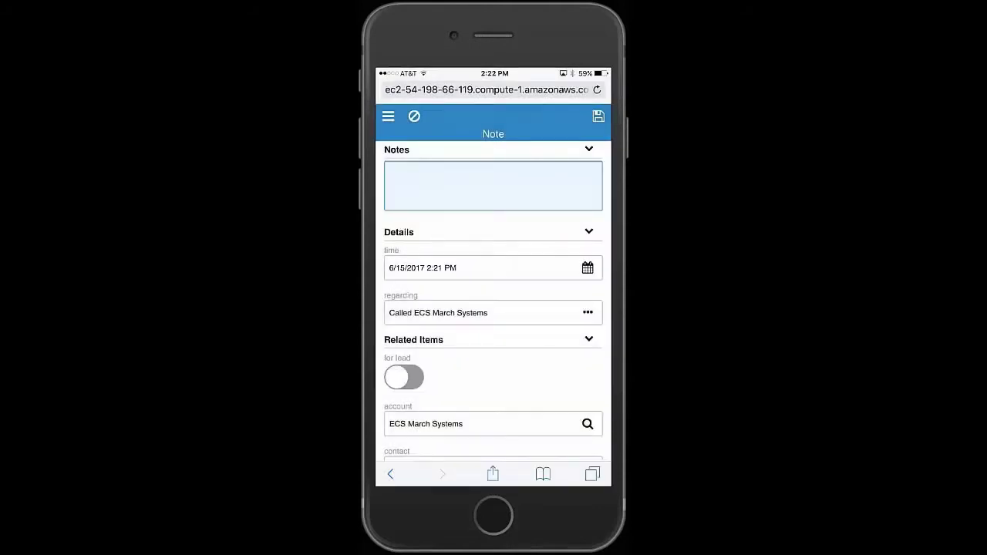